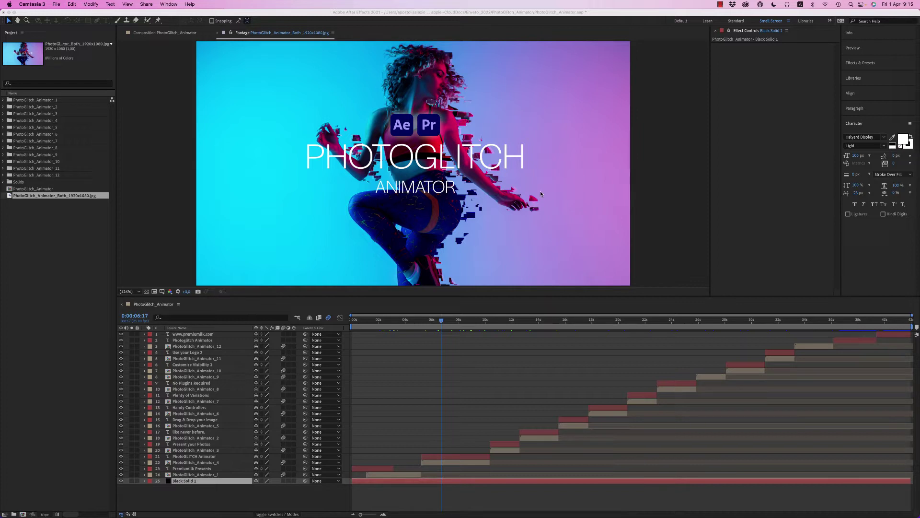
Bring After Effects forward, show the composition viewer and scrub to the PHOTOGLITCH ANIMATOR title frame.
click(38, 210)
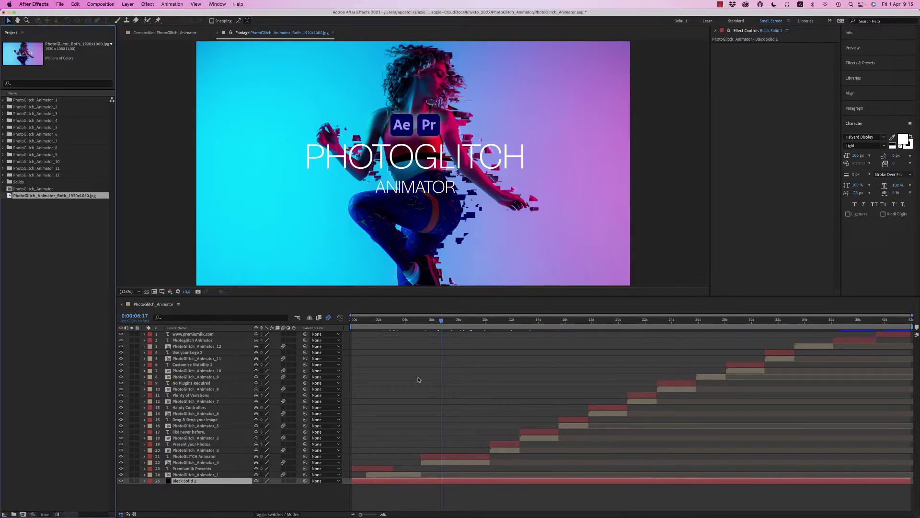
click(396, 337)
click(387, 320)
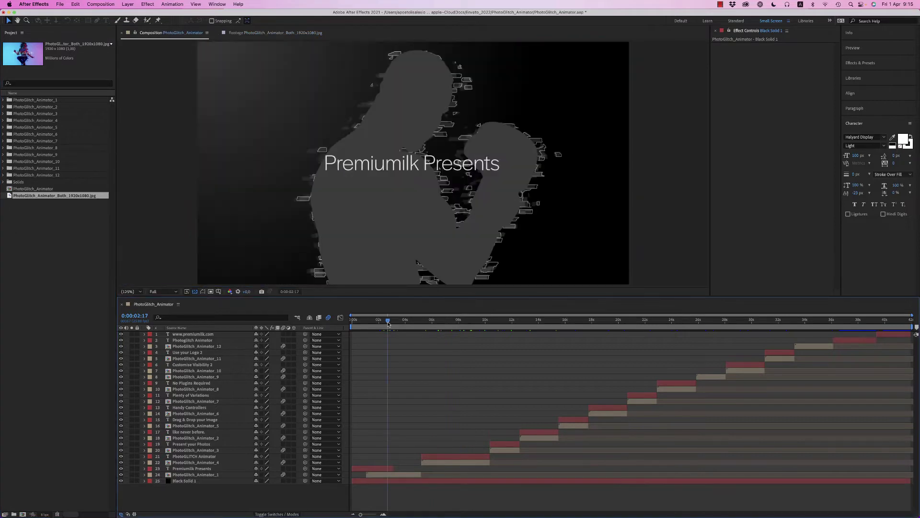
click(393, 320)
drag(403, 325, 440, 320)
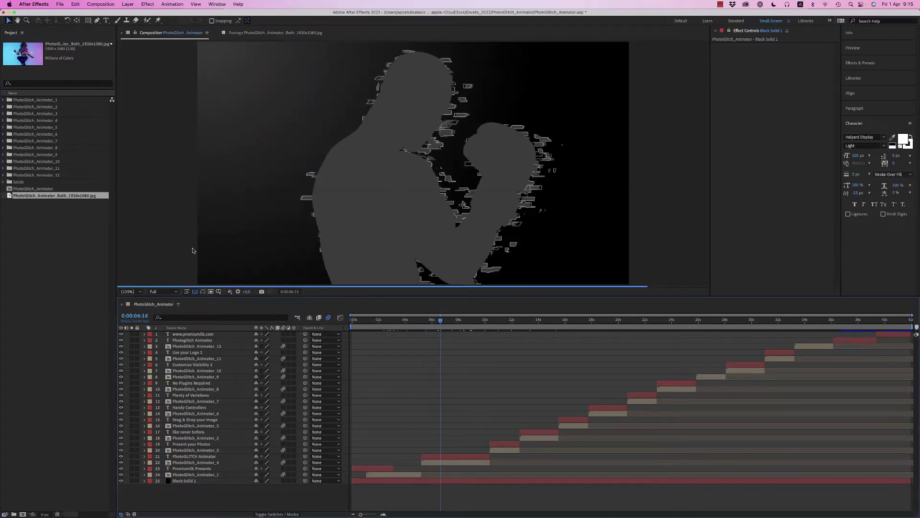
Expand the PhotoGlitch_Animator_1 folder, preview its composition, then close it.
click(4, 100)
double_click(52, 114)
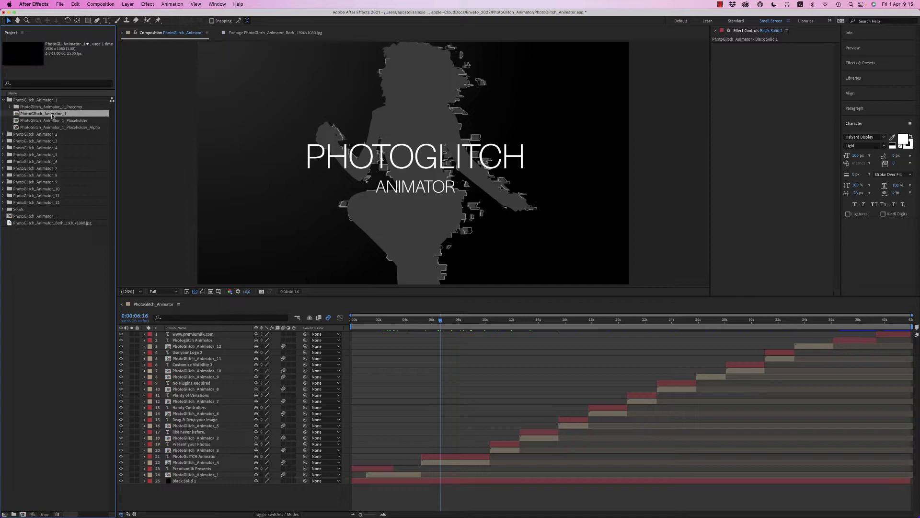
click(492, 320)
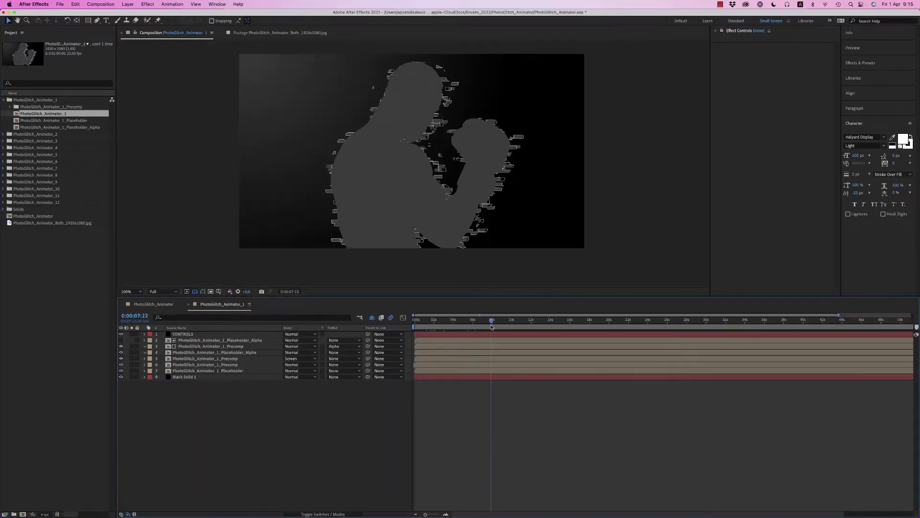
click(186, 305)
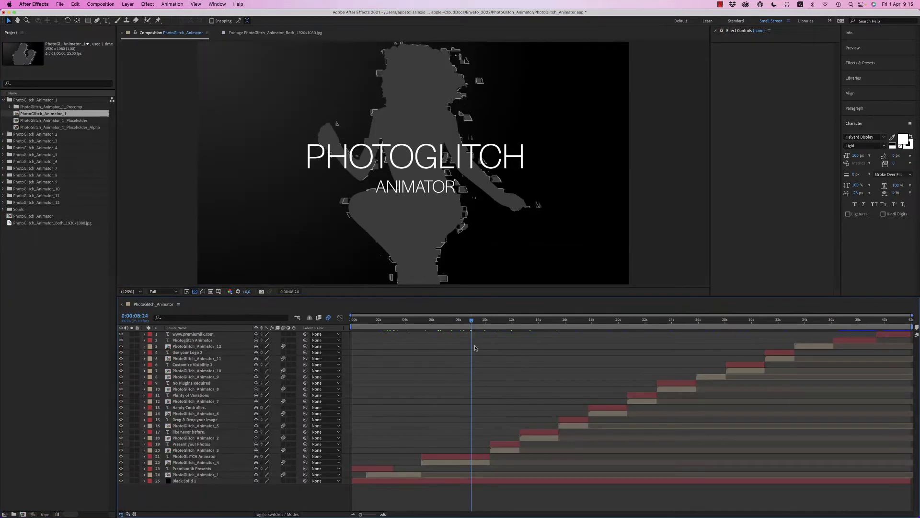
Step through the title frames from 'like never before.' to 'No Plugins Required', ending on the main title.
click(507, 325)
click(538, 325)
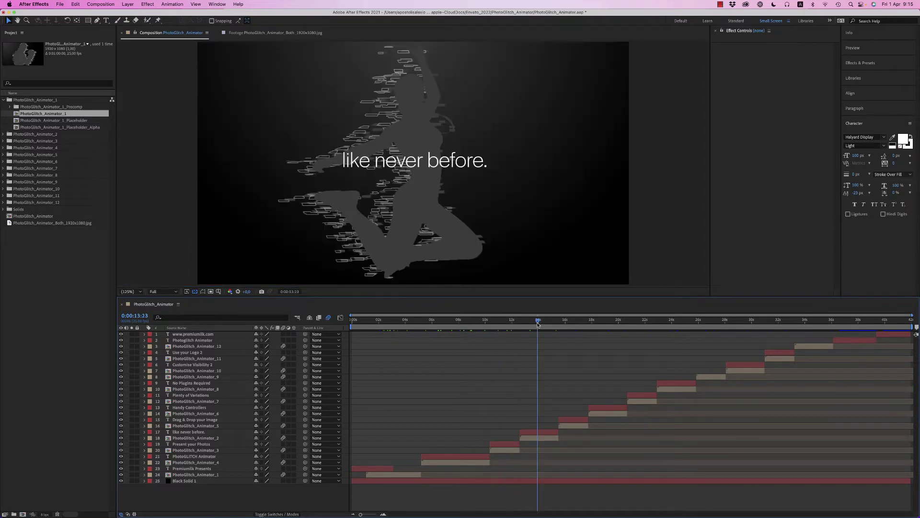
click(576, 324)
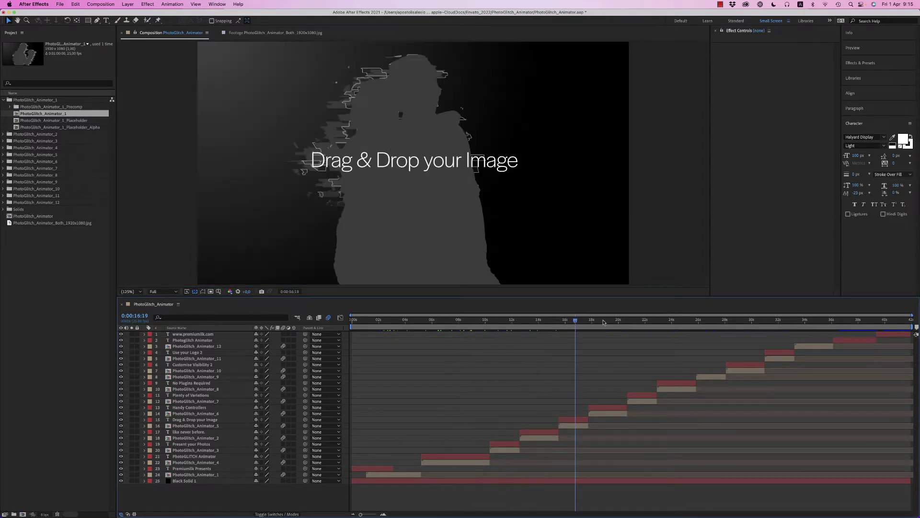
click(603, 325)
click(645, 324)
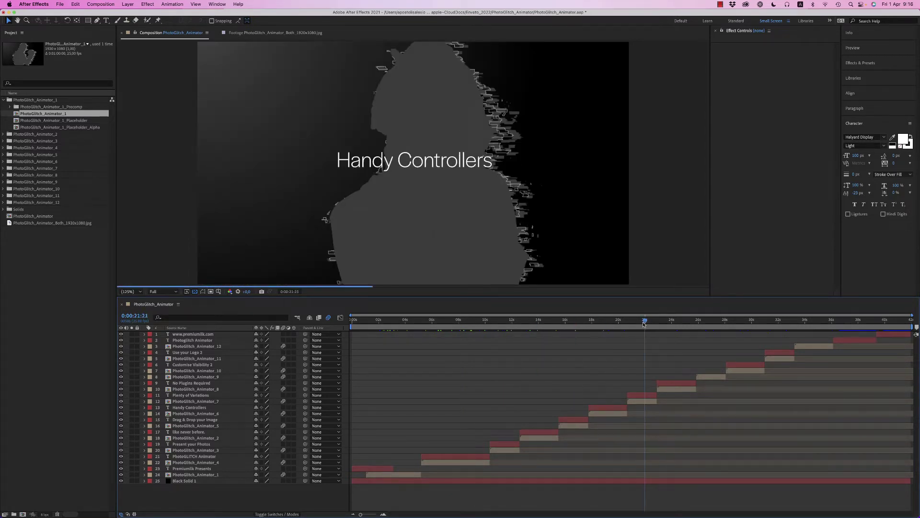
click(679, 325)
click(503, 325)
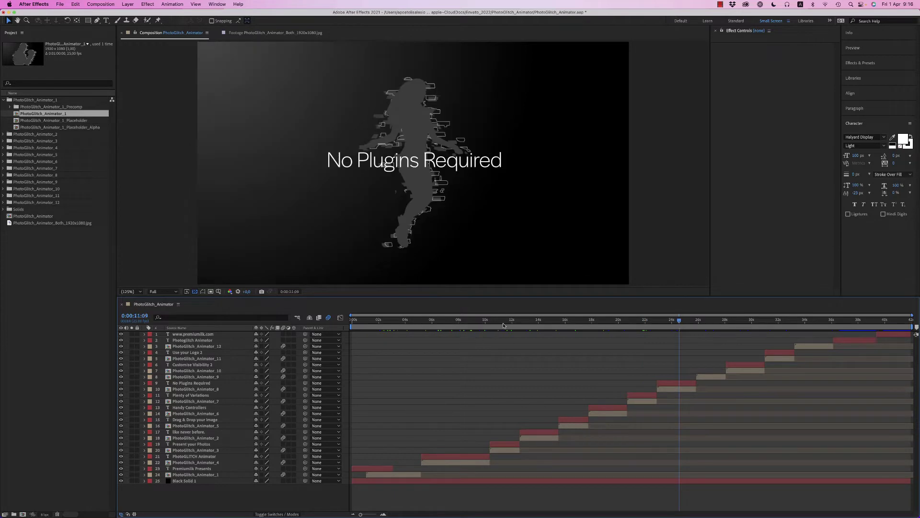
click(455, 325)
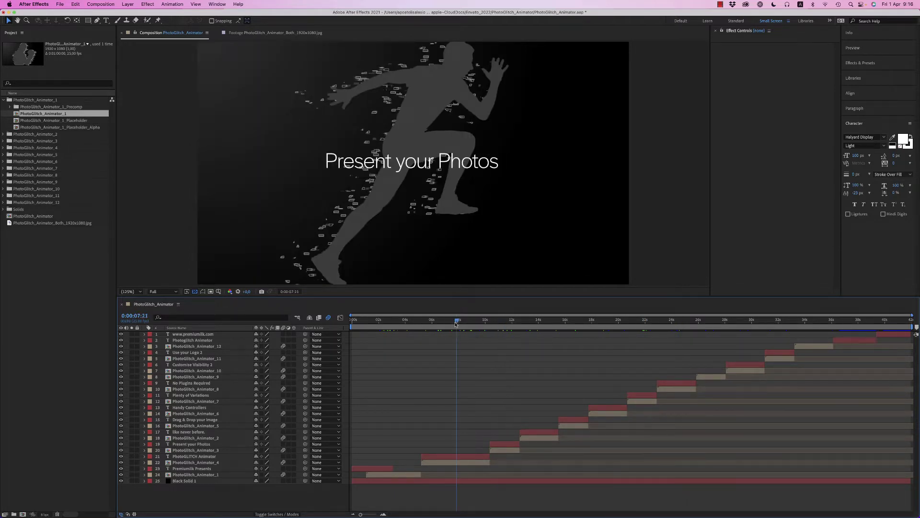
Open PhotoGlitch_Animator_4, inspect the _1 Placeholder and Placeholder_Alpha comps, then close those two tabs.
double_click(453, 465)
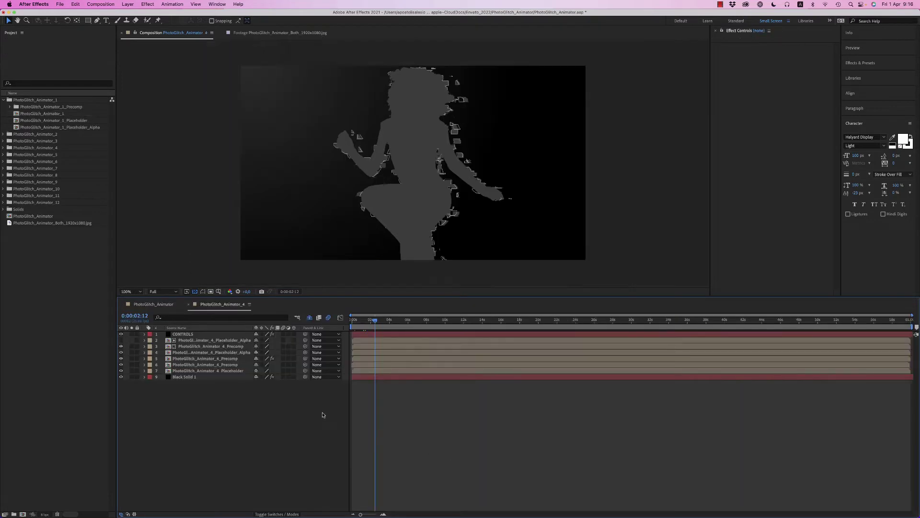
double_click(61, 121)
double_click(65, 127)
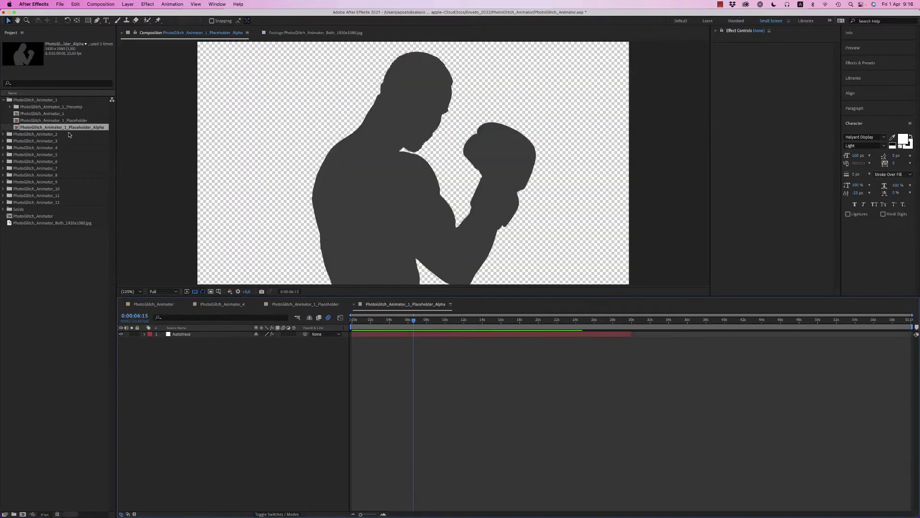
click(301, 305)
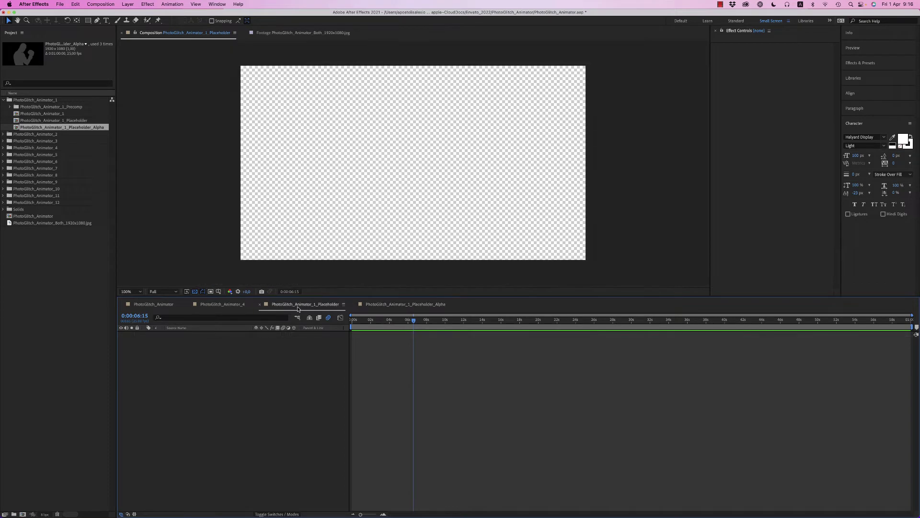
click(234, 306)
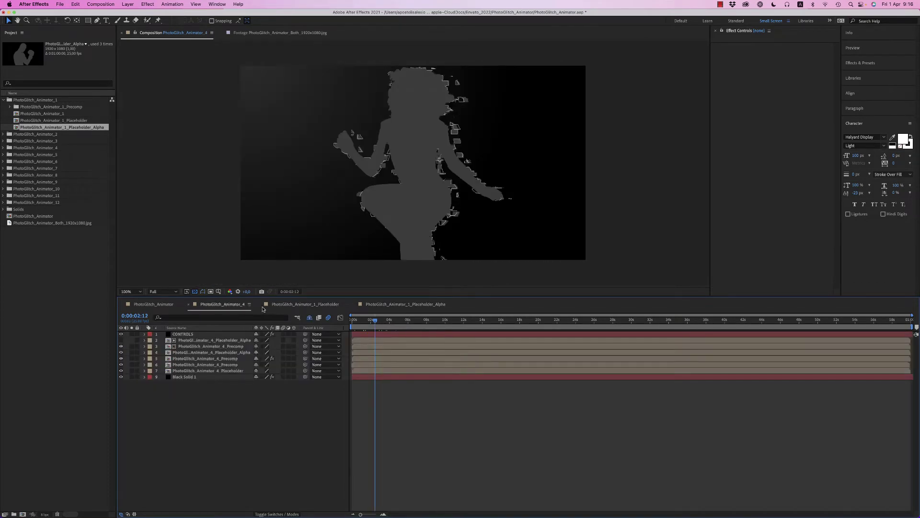
click(263, 306)
click(260, 304)
click(260, 304)
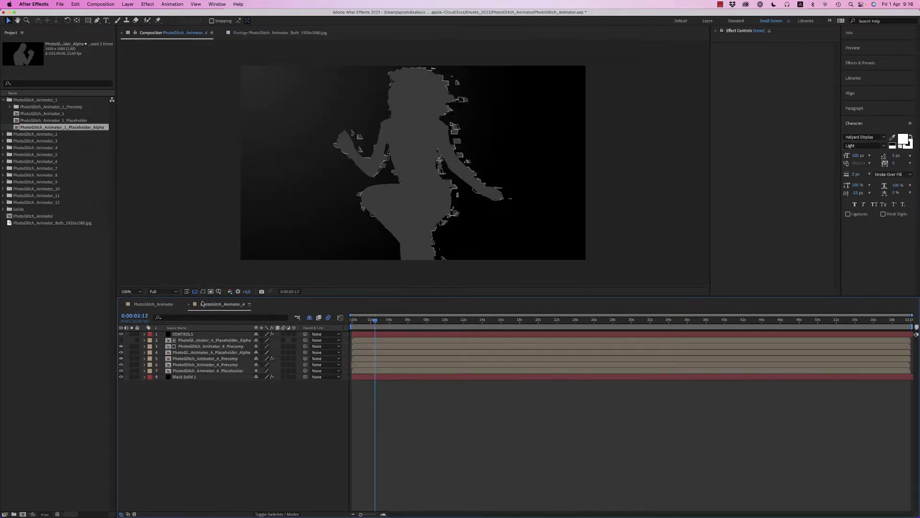
Expand the PhotoGlitch_Animator_4 folder, collapse _1, and open PhotoGlitch_Animator_4_Placeholder_Alpha.
click(3, 148)
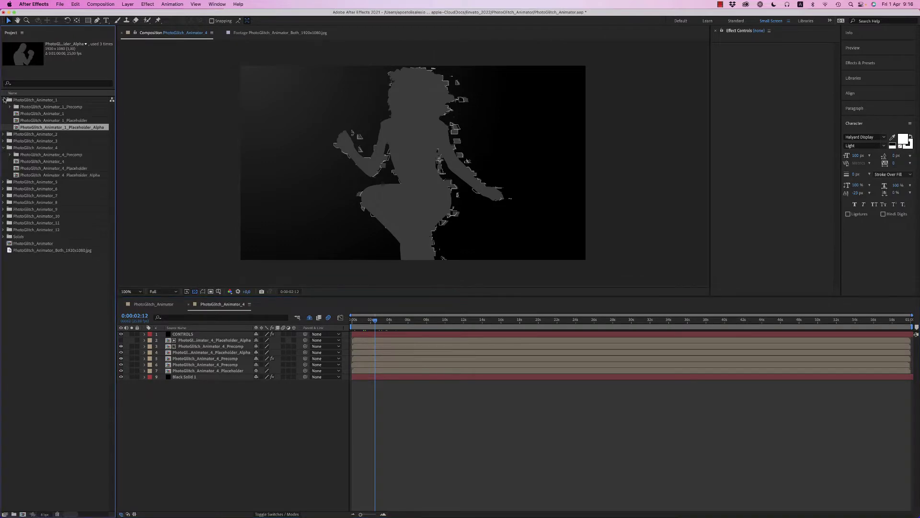
click(3, 100)
double_click(52, 148)
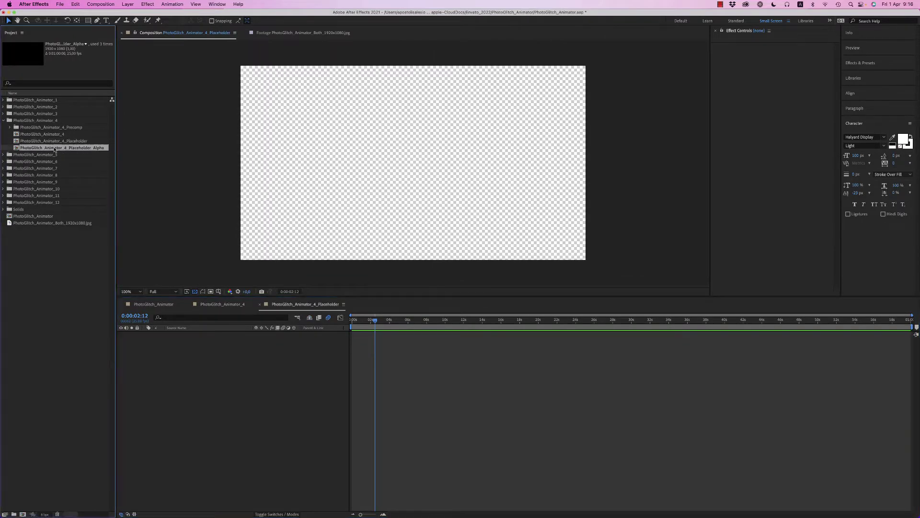
Open the young-beautiful-woman neon-light JPG from PhotoGlitch_Animator_Old in Adobe Photoshop 2022.
click(23, 506)
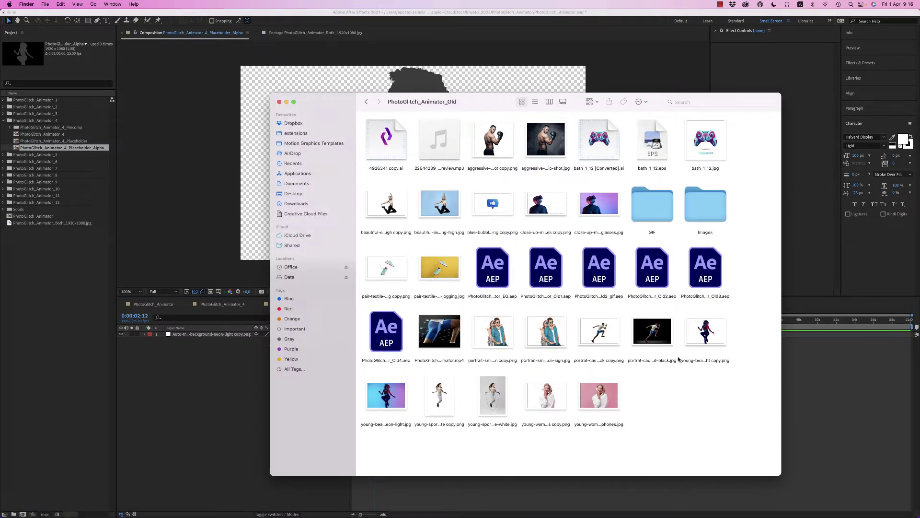
click(387, 398)
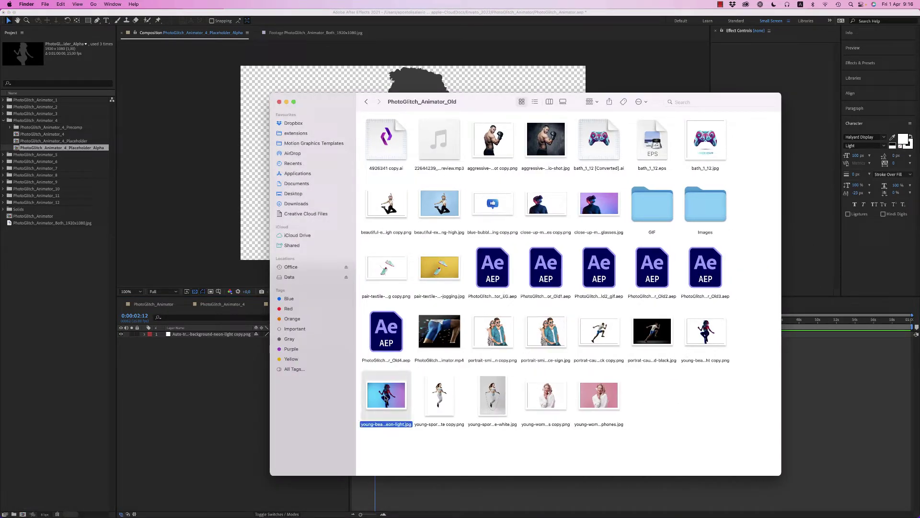
right_click(387, 399)
mouse_move(633, 366)
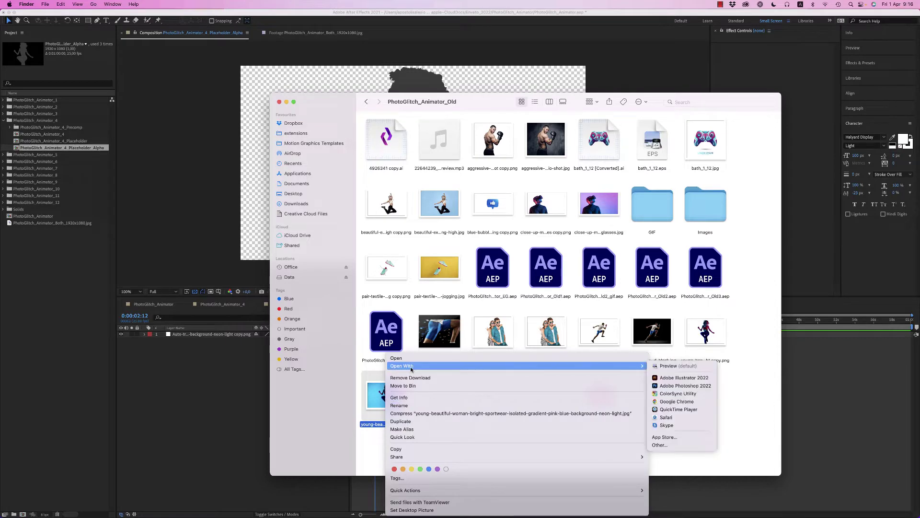
click(667, 386)
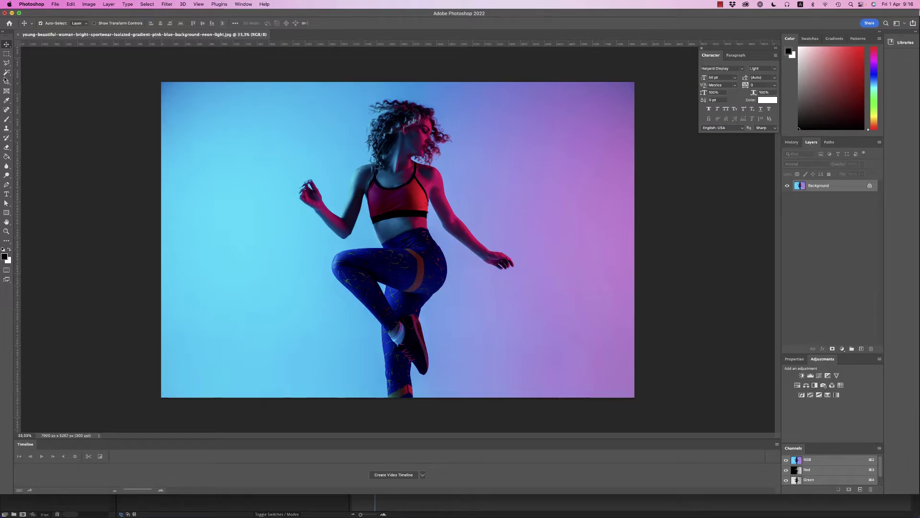
Select the sportswoman with Select Subject, copy her to Layer 1, and hide the Background layer.
click(8, 72)
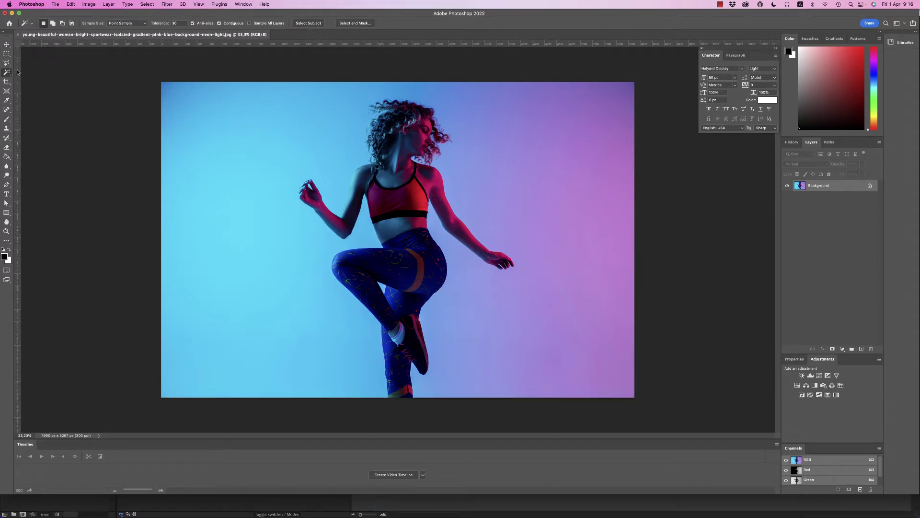
click(310, 24)
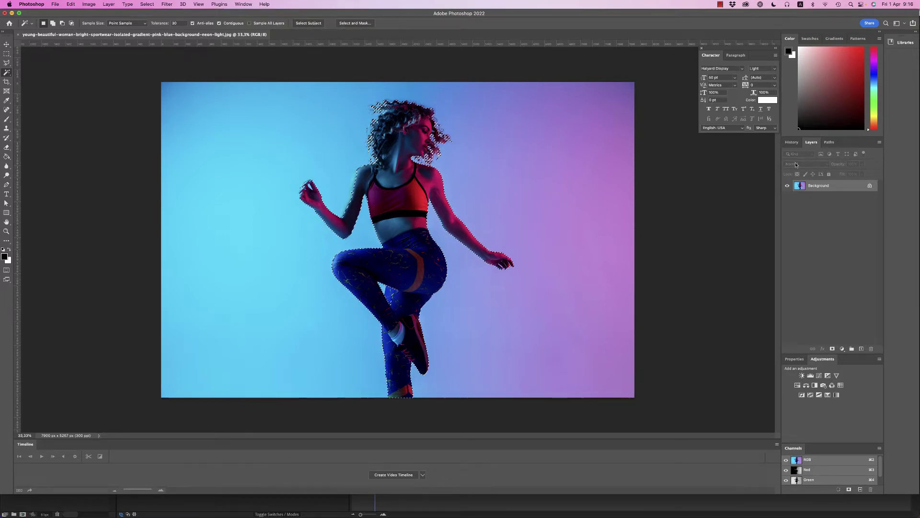
key(super+j)
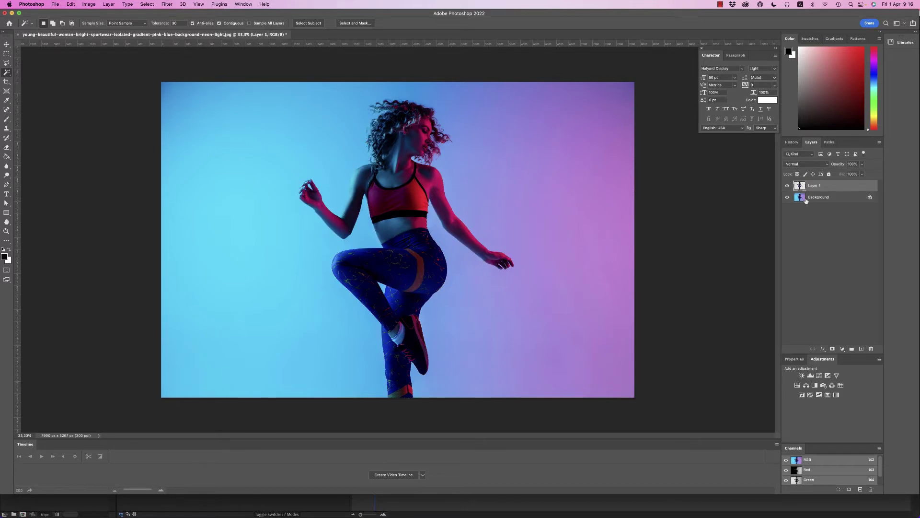
click(787, 197)
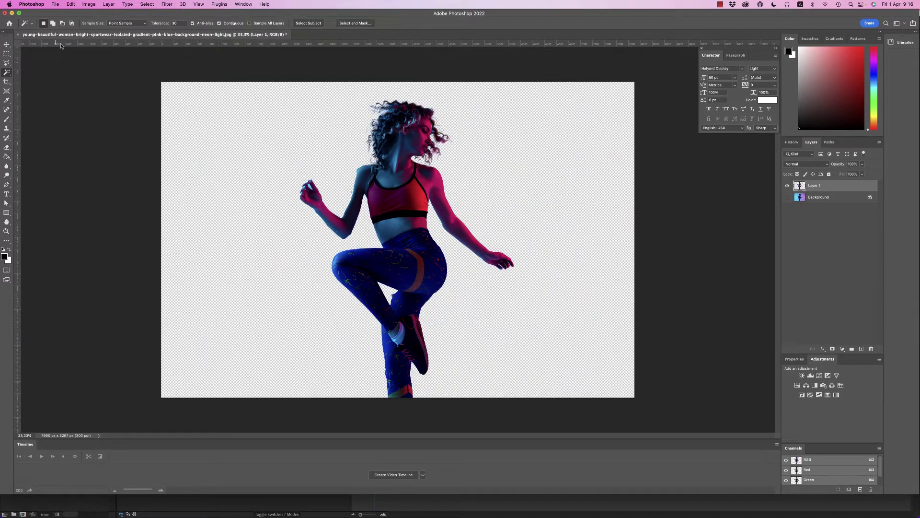
Start a Save a Copy as PNG, then cancel it.
click(55, 4)
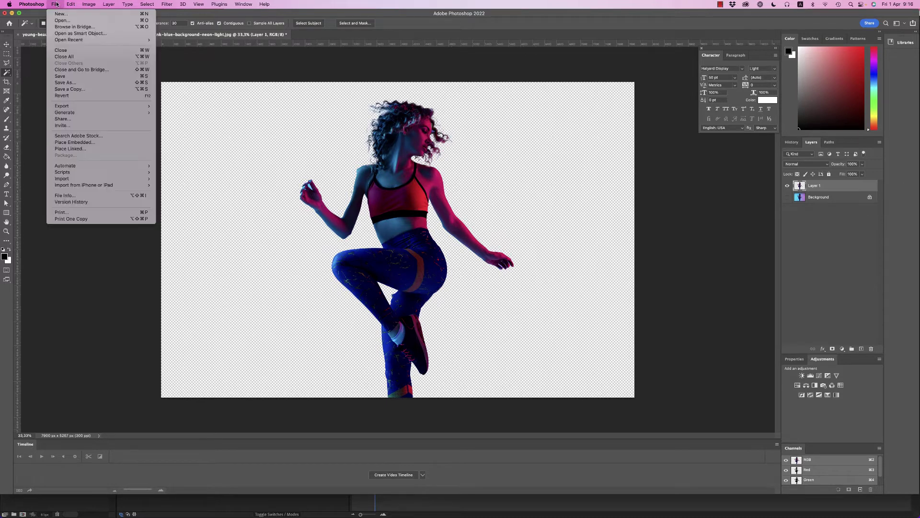
click(89, 89)
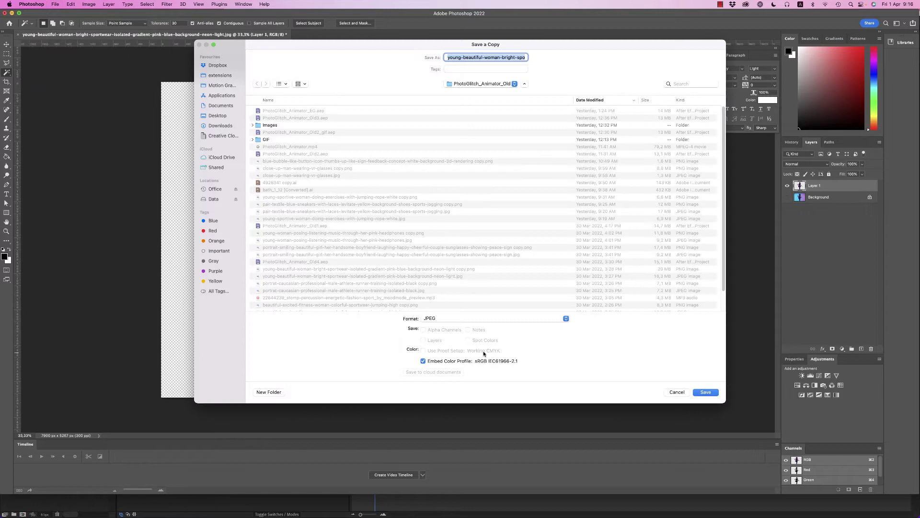
click(485, 320)
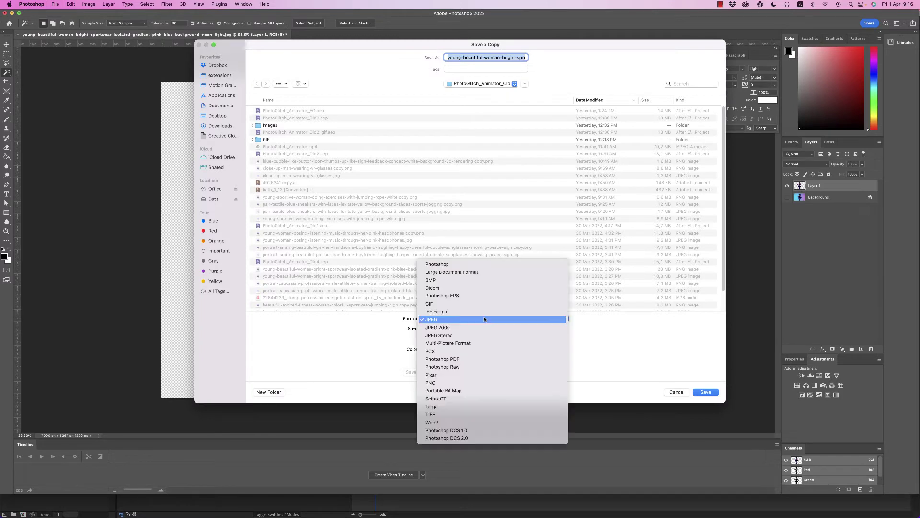
click(478, 382)
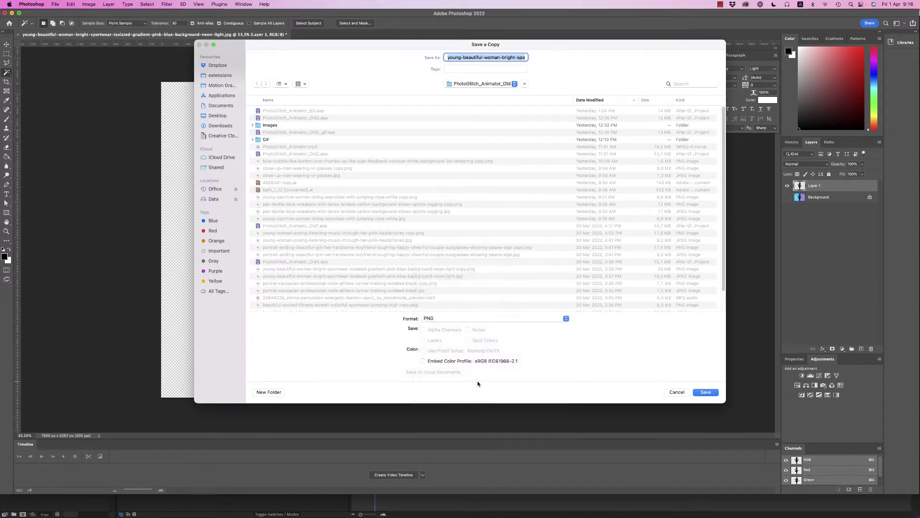
click(678, 392)
Close the sportswear photo, dismiss the clipboard export warning, and return to After Effects.
click(19, 35)
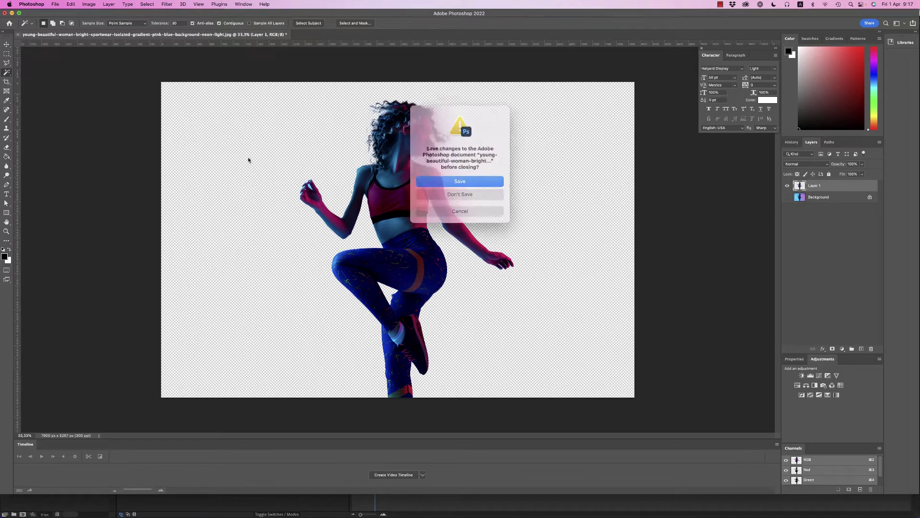
click(460, 194)
mouse_move(54, 513)
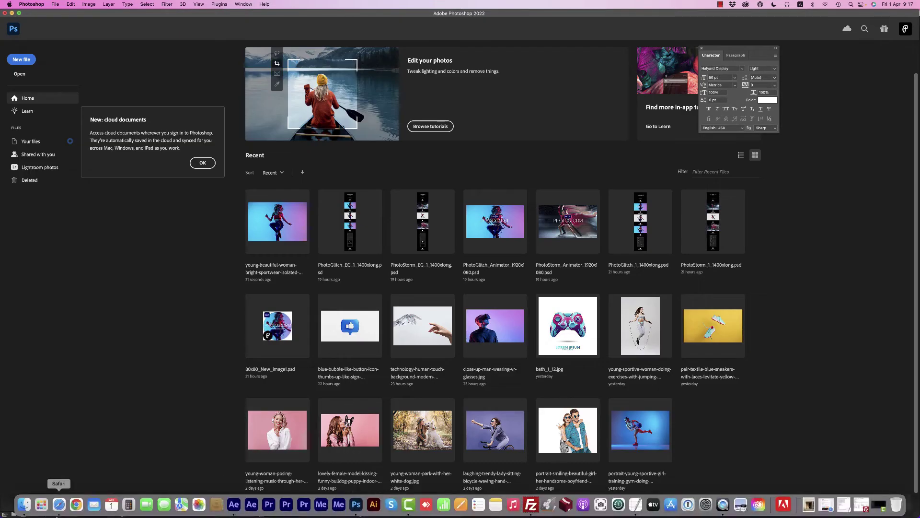
click(234, 504)
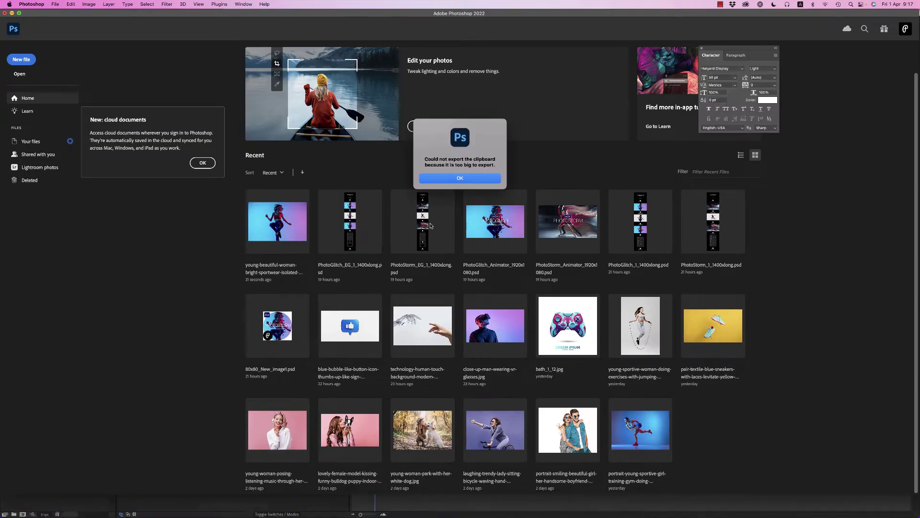
click(451, 180)
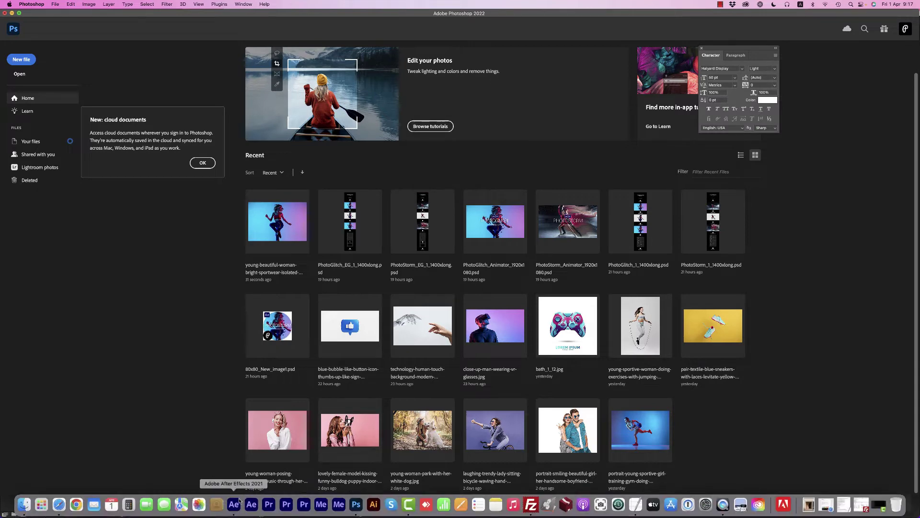
click(234, 504)
Import the neon-light JPG and cut-out dancer PNG from Finder, and delete the old Both_1920x1080 footage.
click(71, 381)
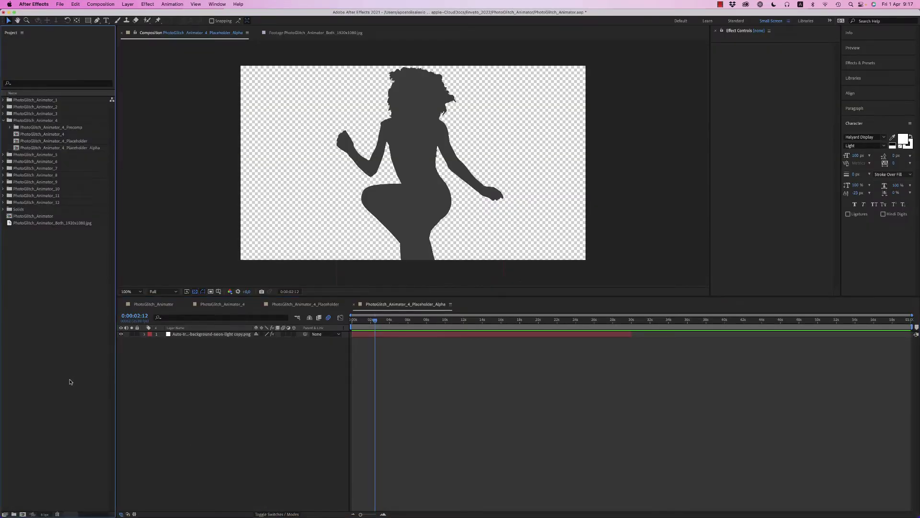
double_click(70, 382)
key(Escape)
click(24, 506)
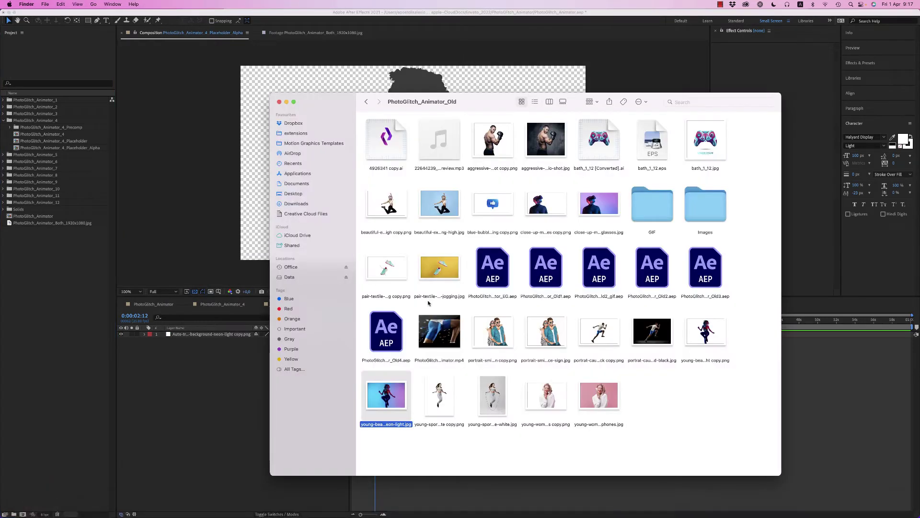
super+click(710, 335)
drag(387, 395, 62, 305)
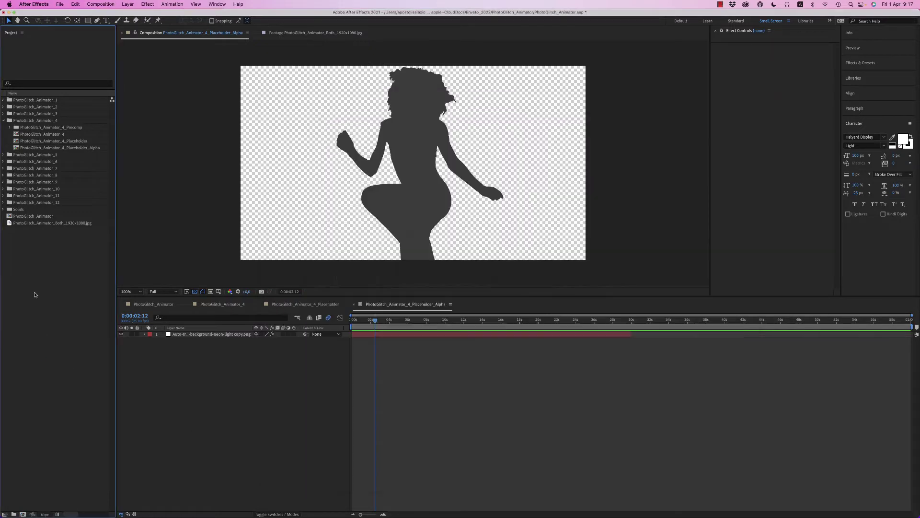
click(33, 224)
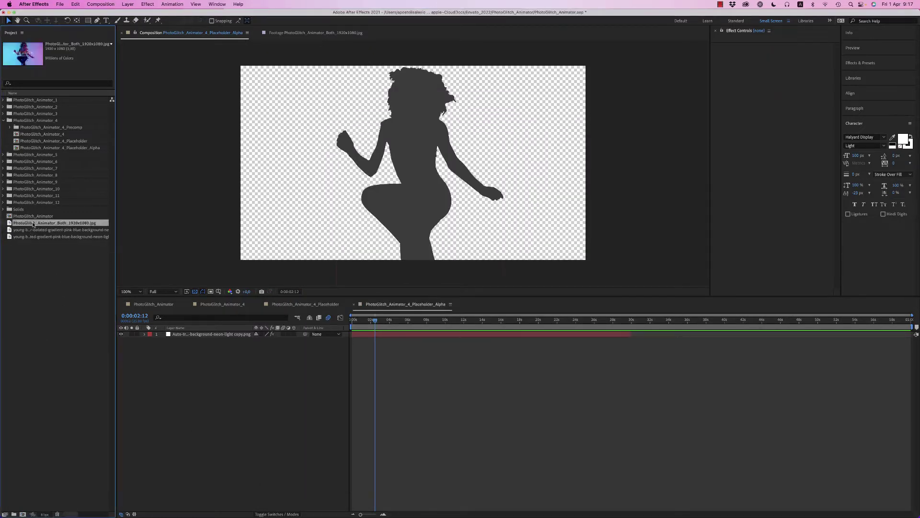
key(Delete)
Add the cut-out dancer PNG to the comp, hide the silhouette layer, and scale the dancer to 25%.
click(33, 224)
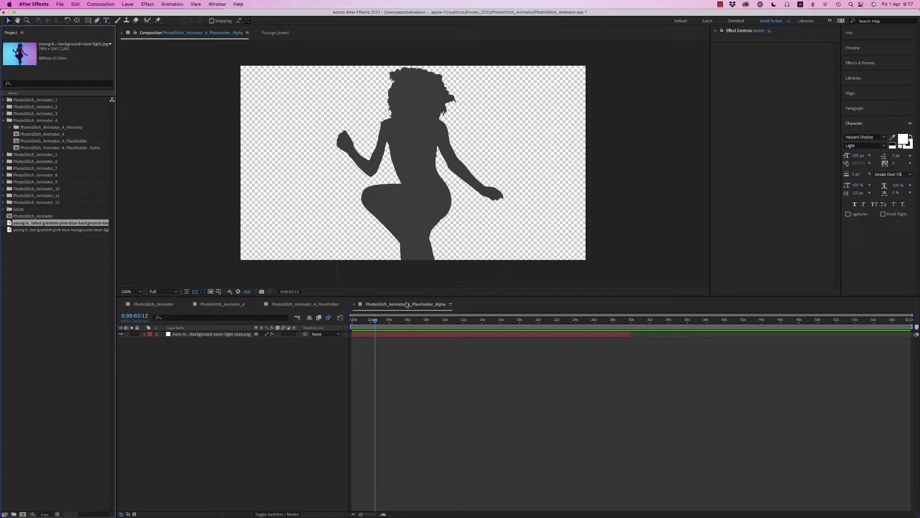
drag(39, 230, 141, 350)
click(122, 334)
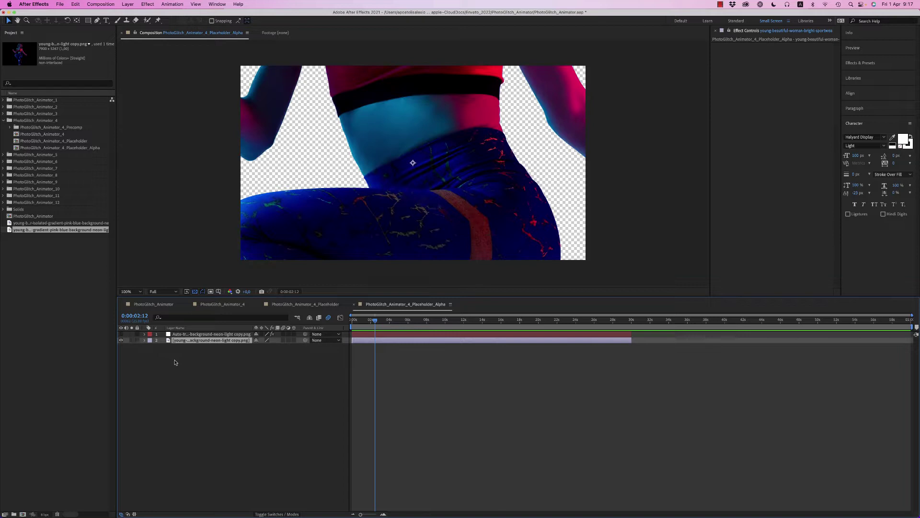
key(s)
drag(267, 346, 243, 346)
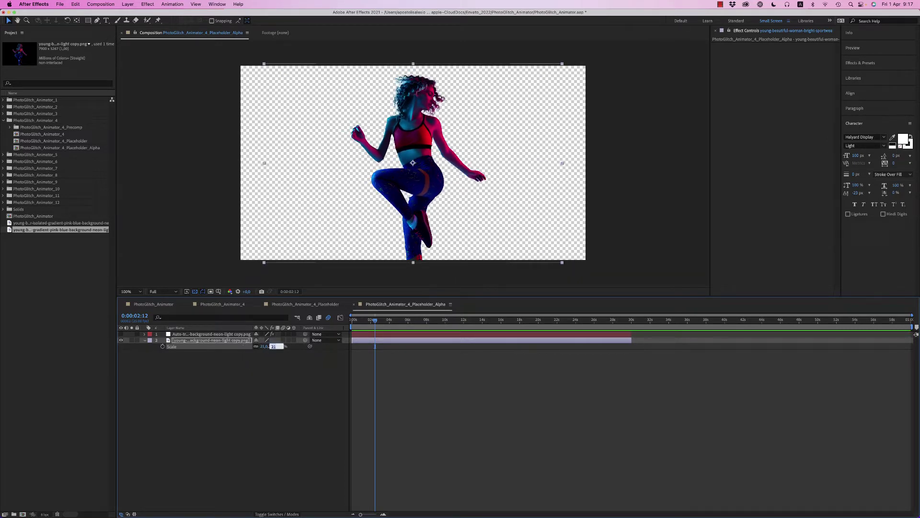
drag(270, 347, 272, 347)
click(271, 346)
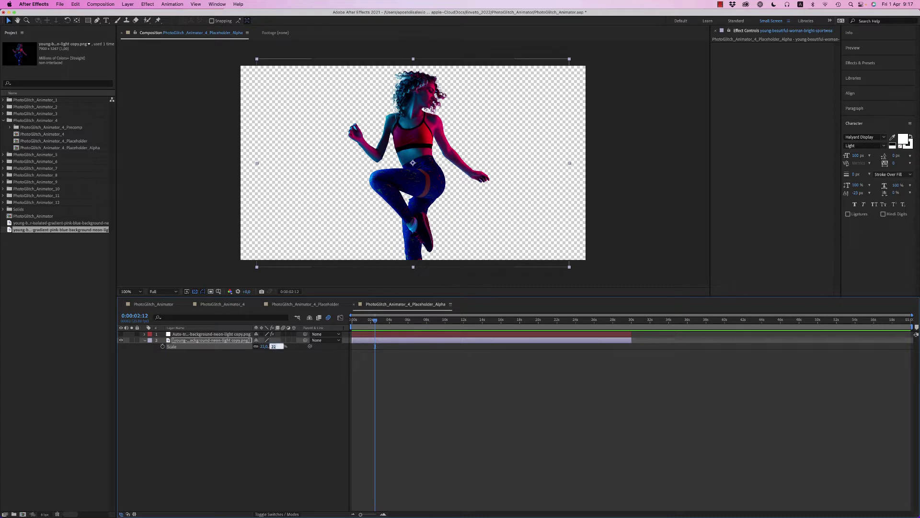
text(24)
key(Return)
click(274, 346)
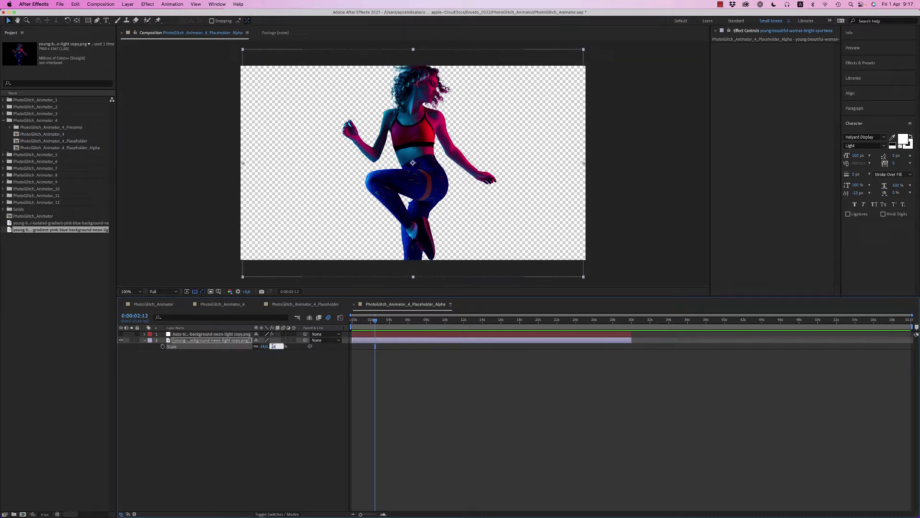
text(25)
key(Return)
Nudge the dancer lower and extend her layer to the comp's end.
drag(402, 173, 402, 188)
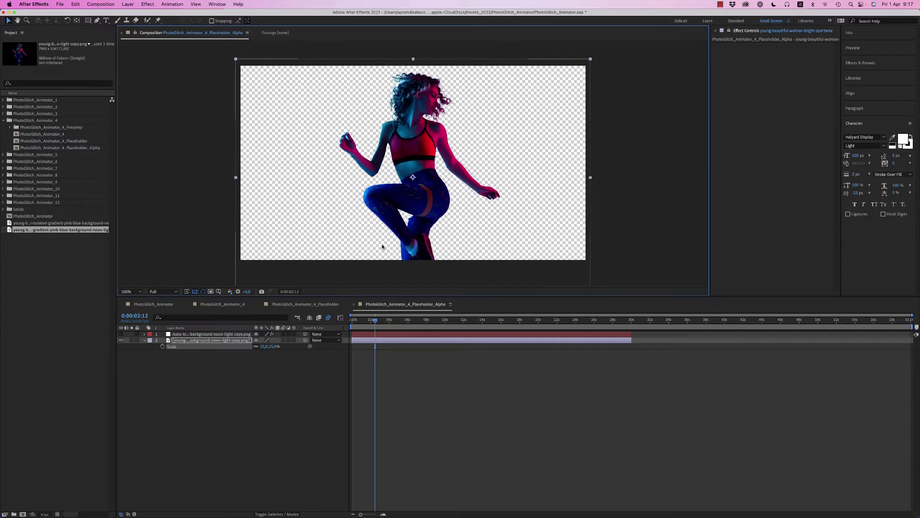
click(201, 341)
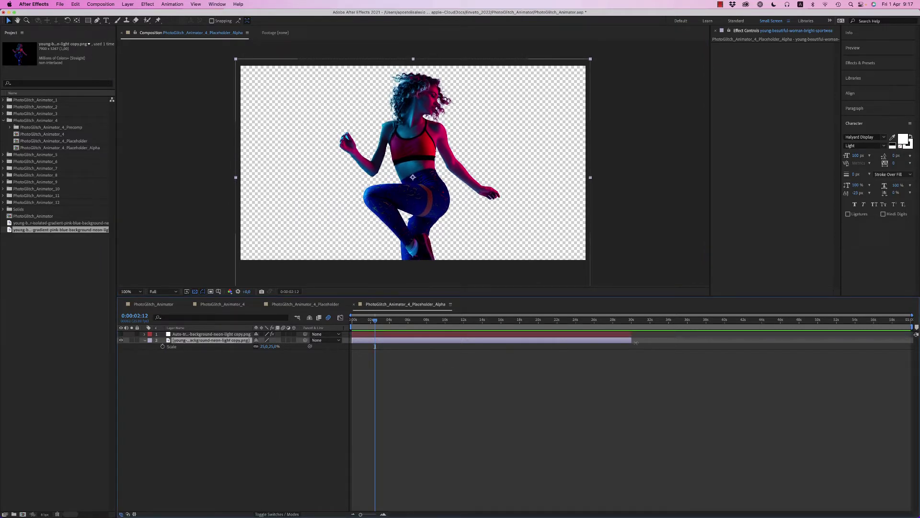
drag(632, 340, 914, 340)
In the Placeholder comp, add a full-length layer, swap its source to the neon-light JPG, and view PhotoGlitch_Animator_4.
click(303, 305)
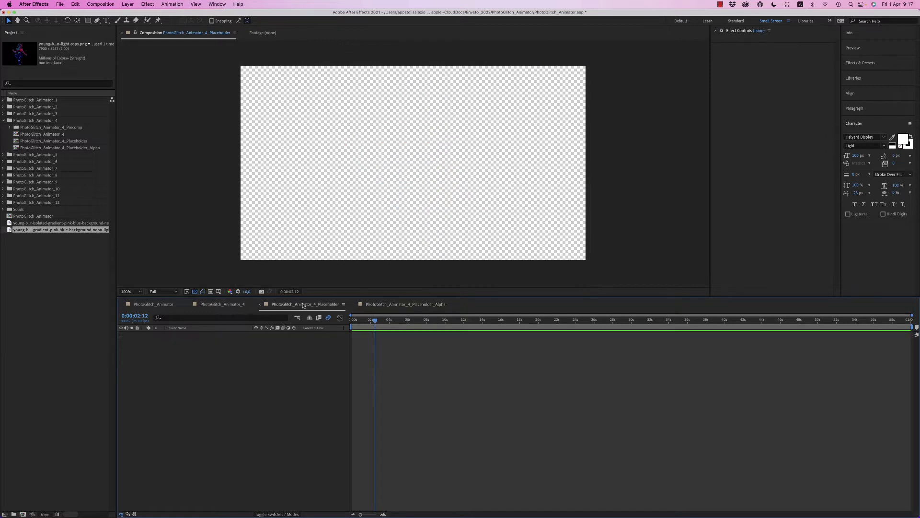
key(super+slash)
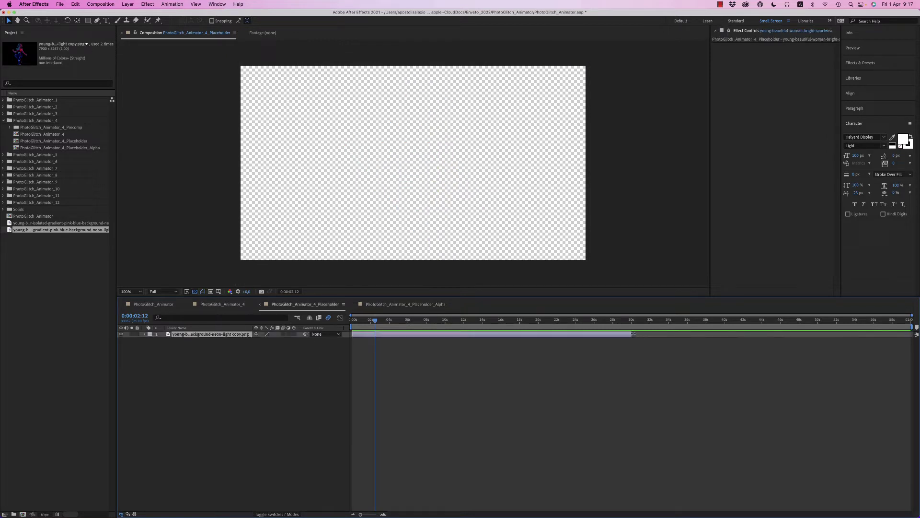
drag(633, 334, 914, 334)
click(431, 321)
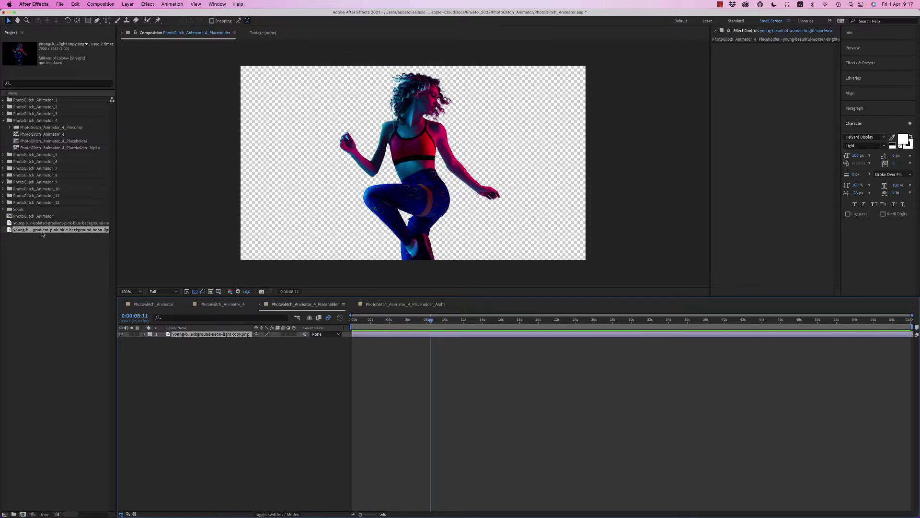
drag(37, 223, 210, 343)
click(287, 374)
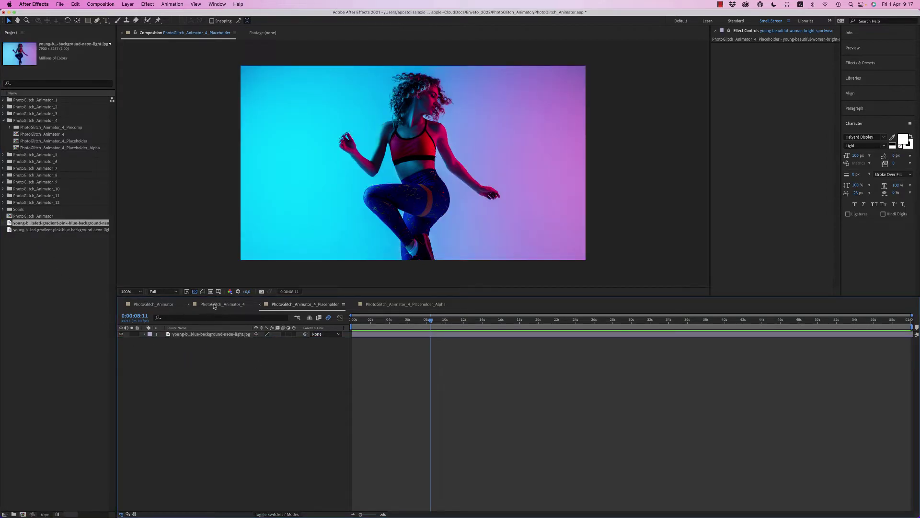
click(222, 306)
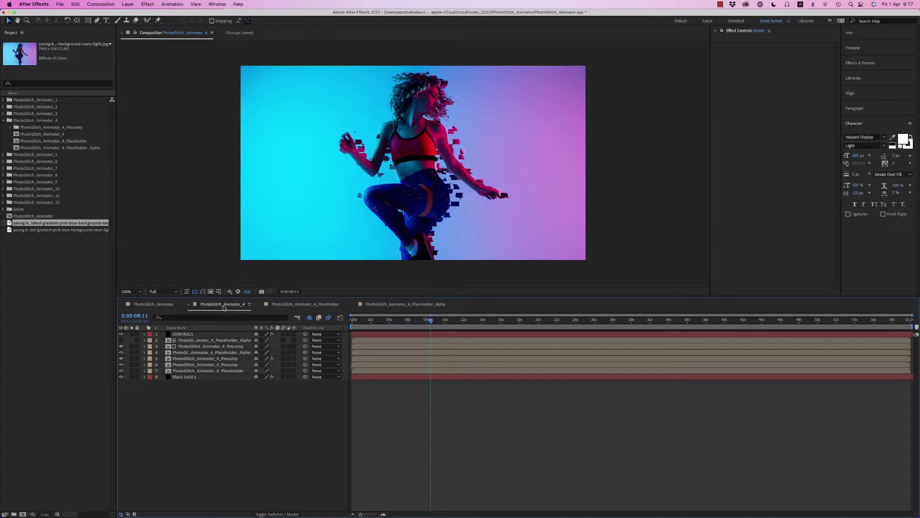
Preview the PhotoGlitch_Animator_4 glitch animation from the start, then select the CONTROLS layer.
click(375, 320)
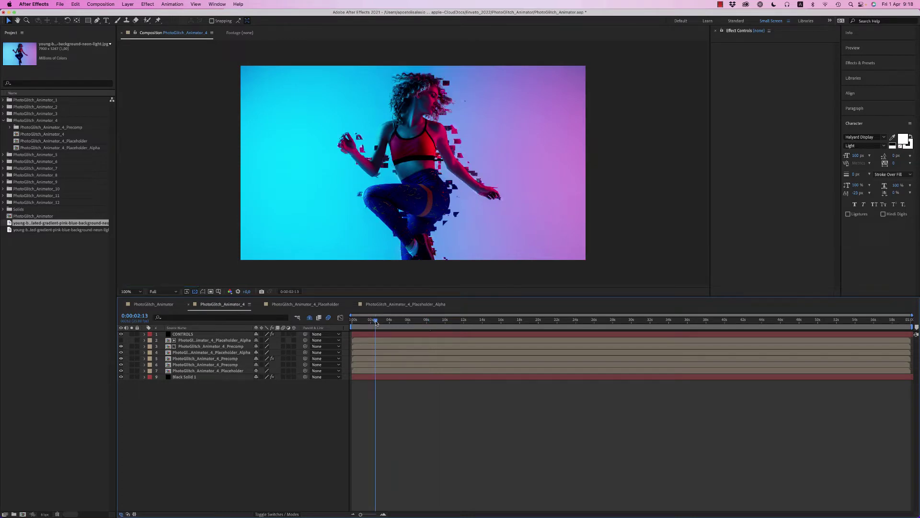
key(Home)
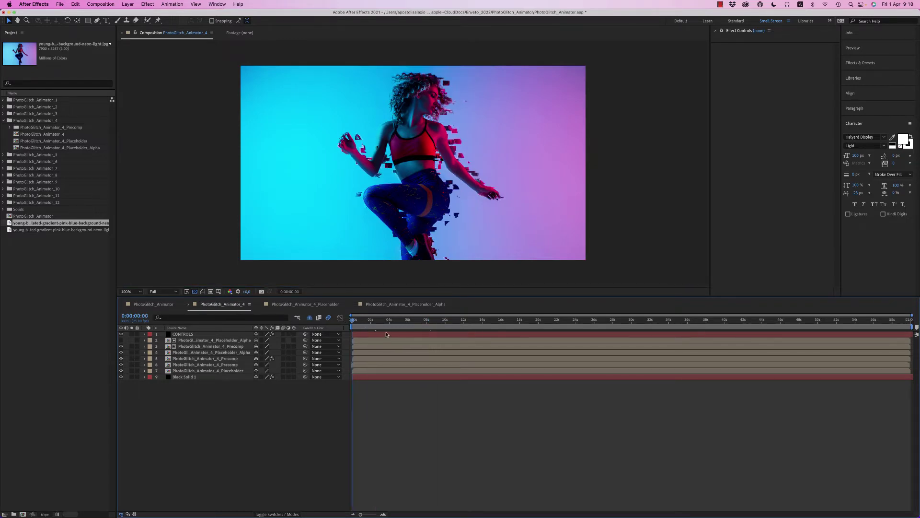
key(space)
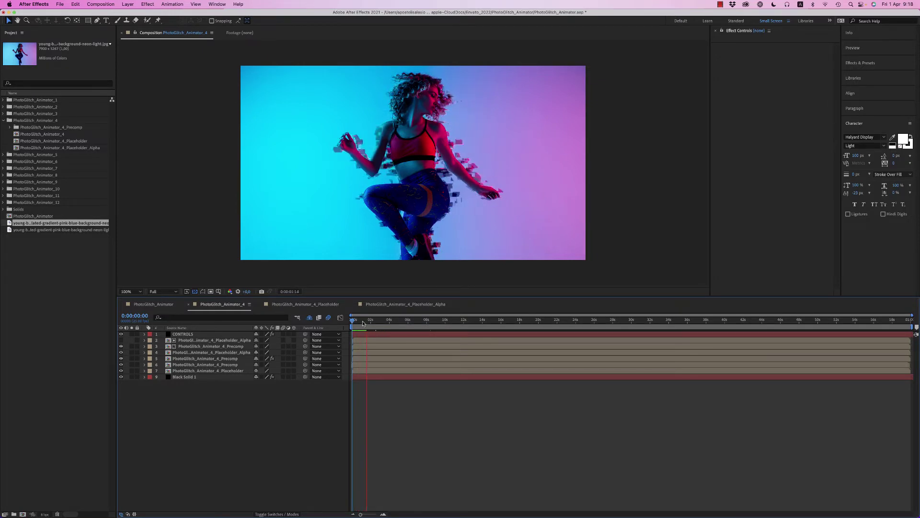
key(space)
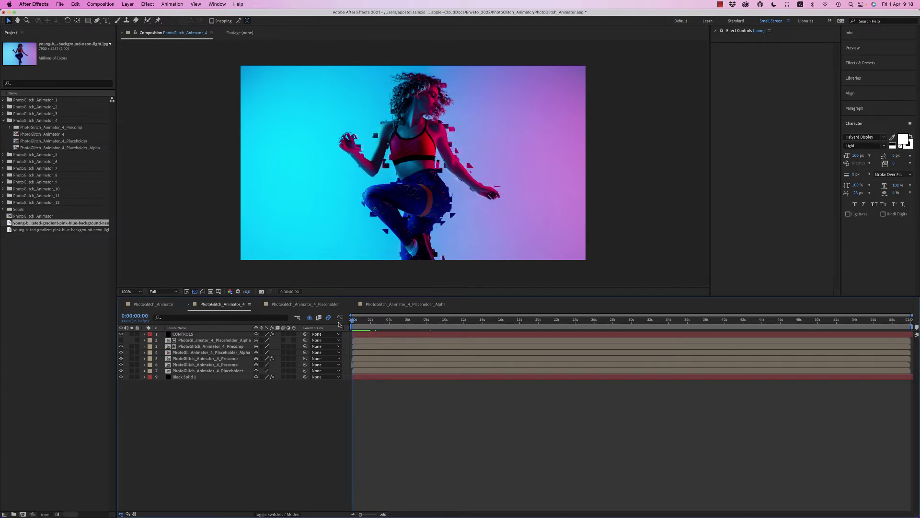
key(space)
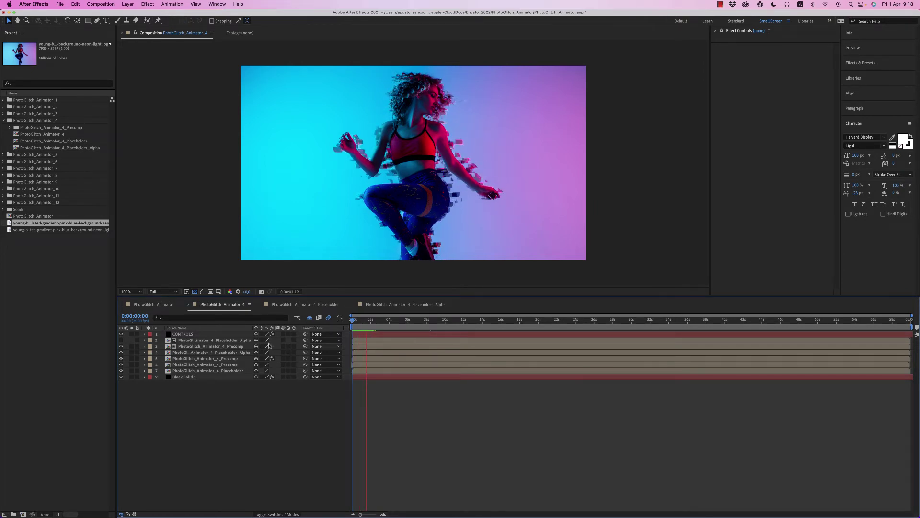
click(364, 334)
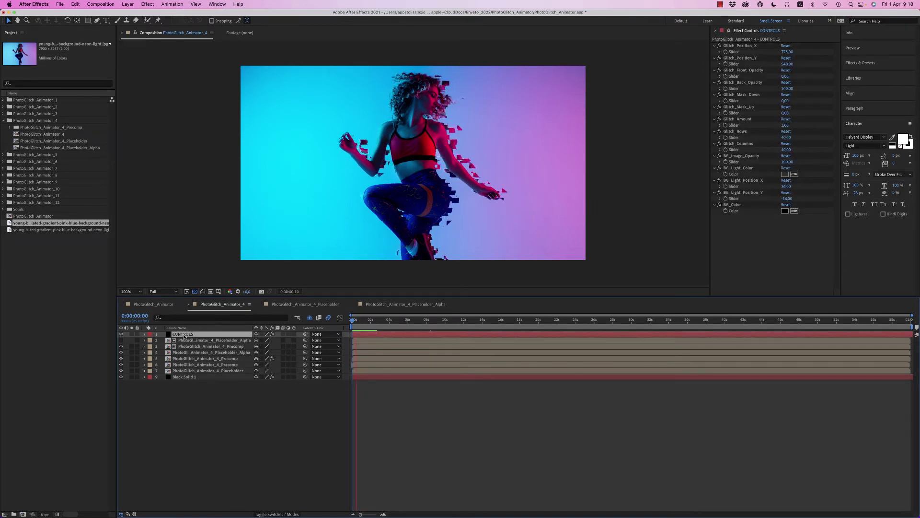
Stop playback, widen Effect Controls, and scrub Glitch_Position to shift the glitch blocks across the photo.
click(370, 382)
key(space)
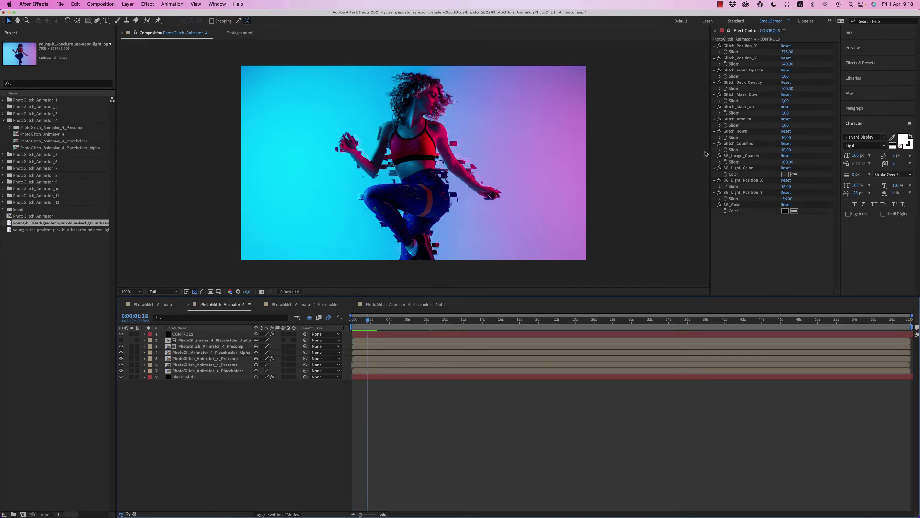
drag(711, 152, 652, 151)
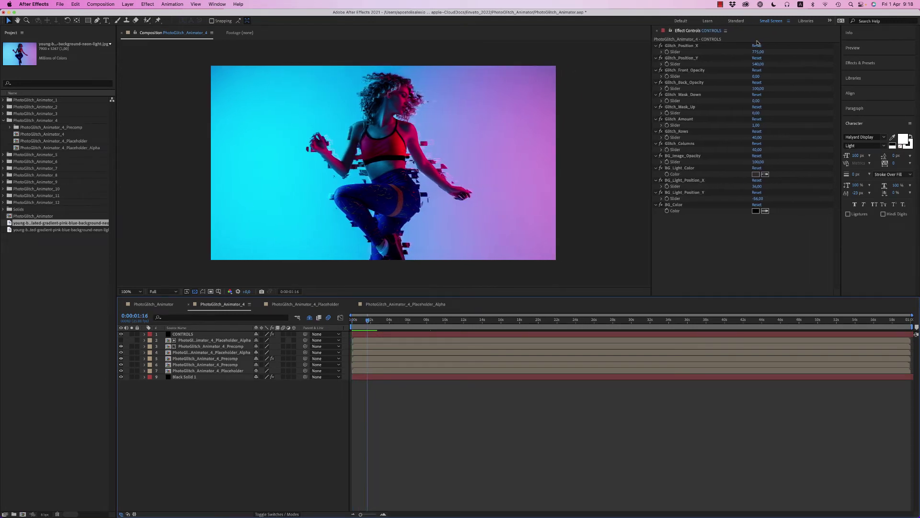
mouse_move(757, 54)
mouse_down()
mouse_move(748, 52)
mouse_move(763, 52)
mouse_move(756, 64)
mouse_up()
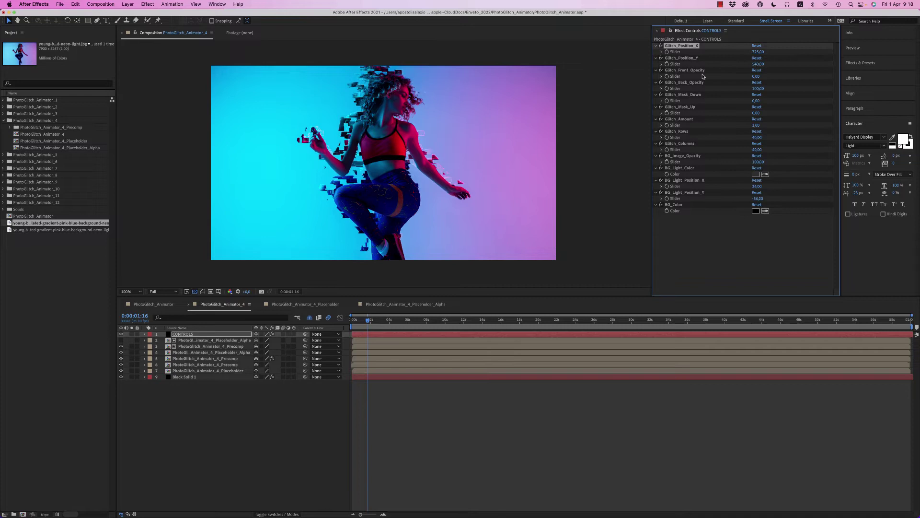
Preview Glitch_Front_Opacity at 30, then set it back to 0.
click(756, 77)
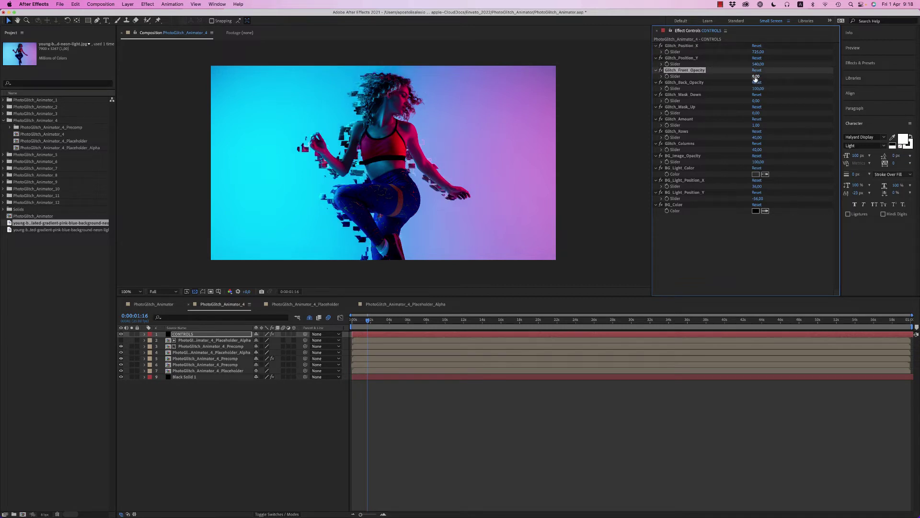
click(756, 77)
key(Return)
key(space)
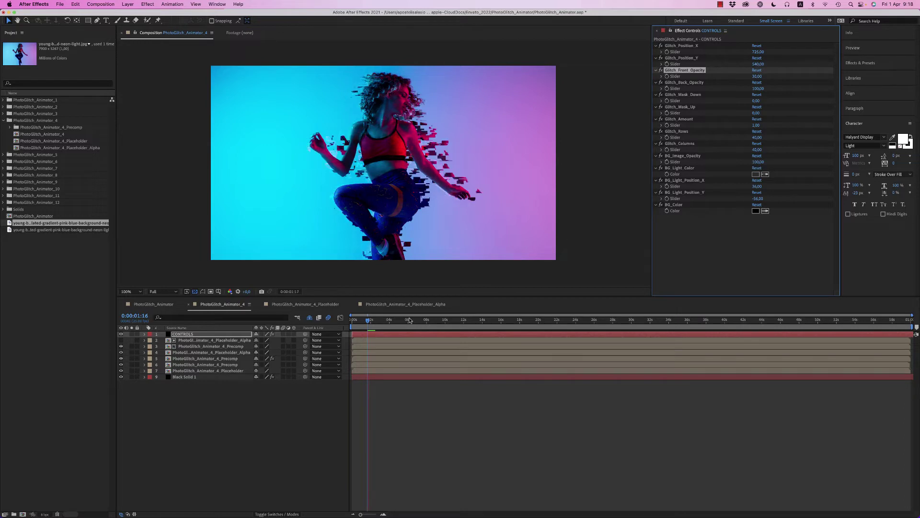
click(756, 77)
text(0)
key(Return)
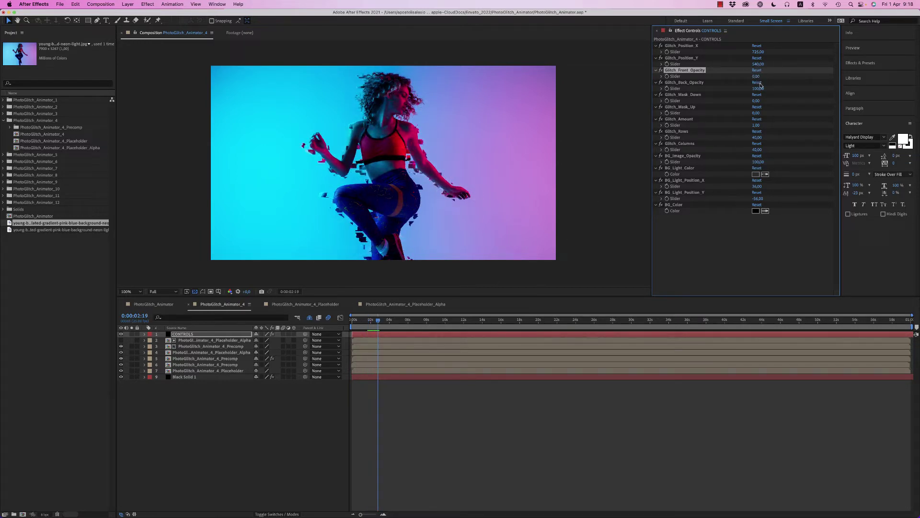
Restore Glitch_Back_Opacity to 100.
mouse_move(756, 89)
mouse_down()
mouse_move(738, 89)
mouse_move(756, 89)
mouse_up()
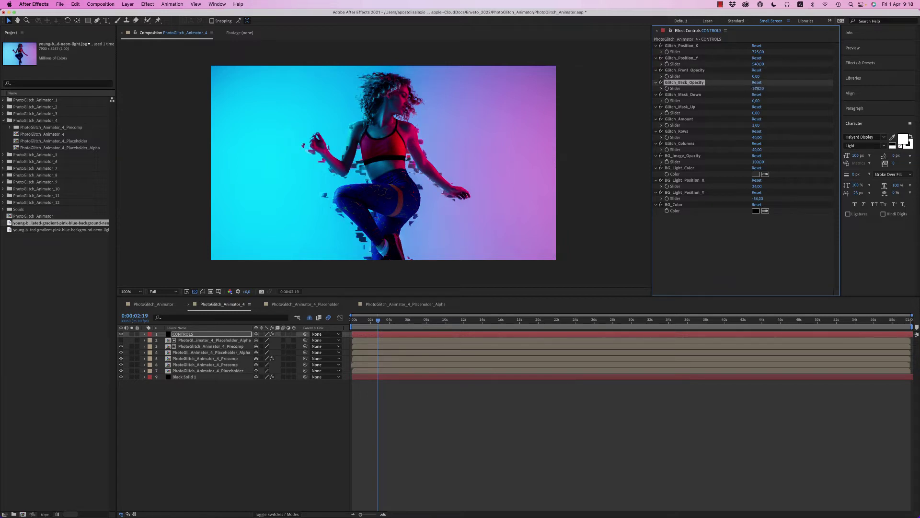
click(757, 89)
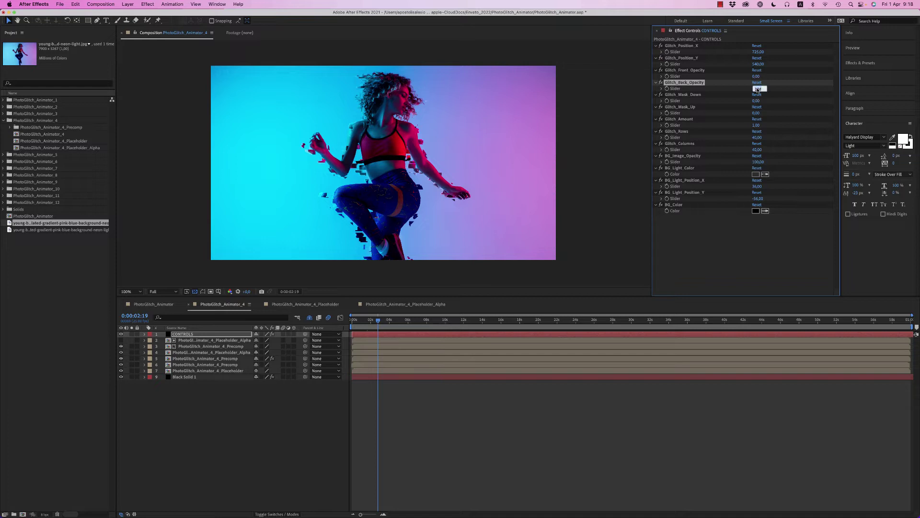
key(Return)
click(691, 96)
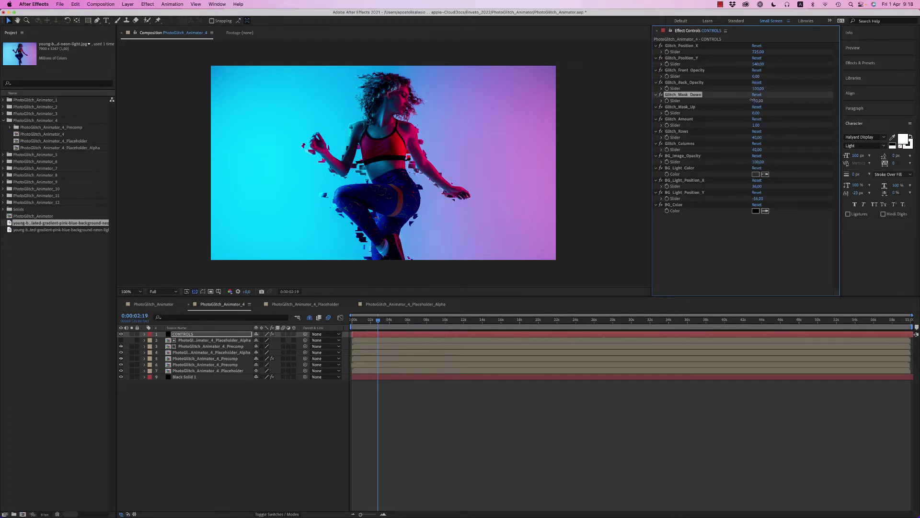
Try Glitch_Mask_Down at 45 and reset it to 0, then set Glitch_Mask_Up to 20 and raise it to 33.
drag(756, 100, 766, 96)
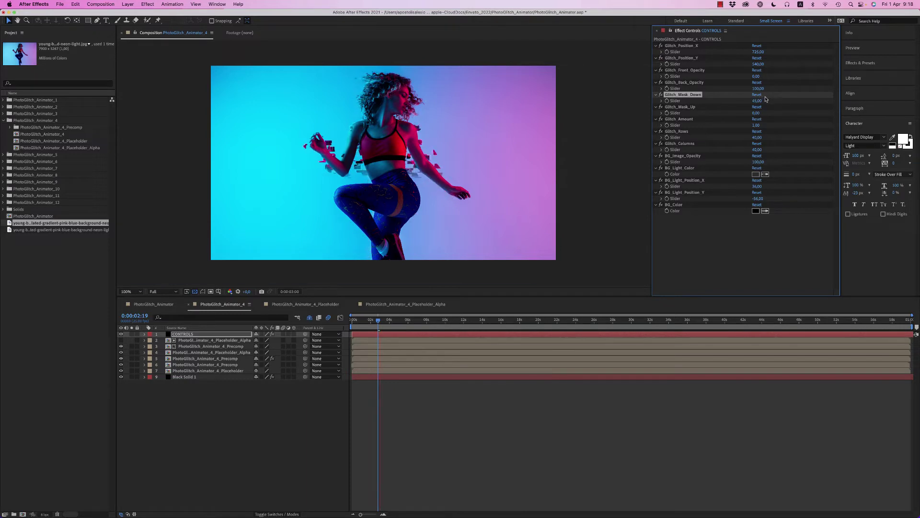
drag(766, 99, 766, 112)
key(space)
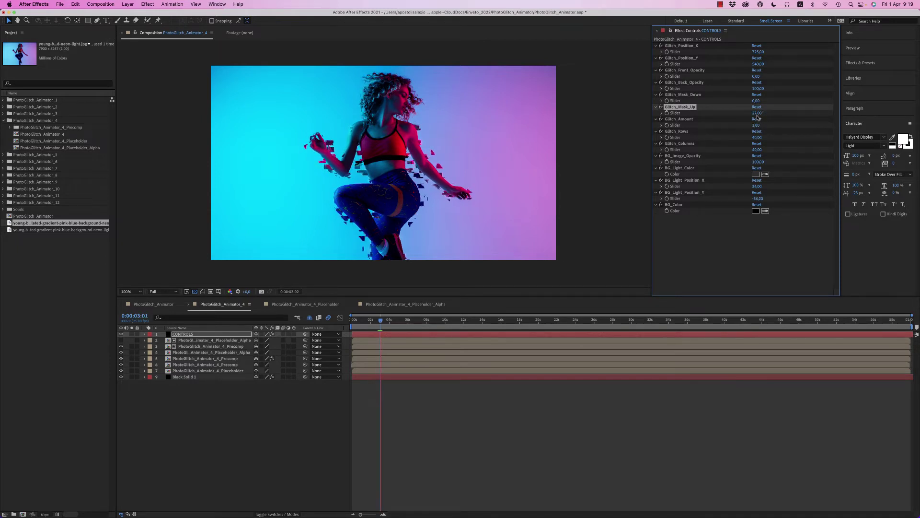
click(758, 113)
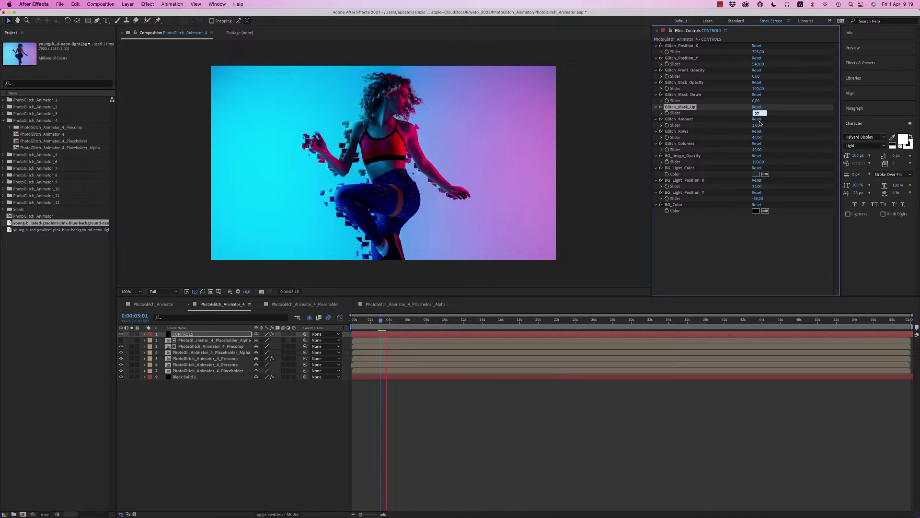
text(20)
key(Return)
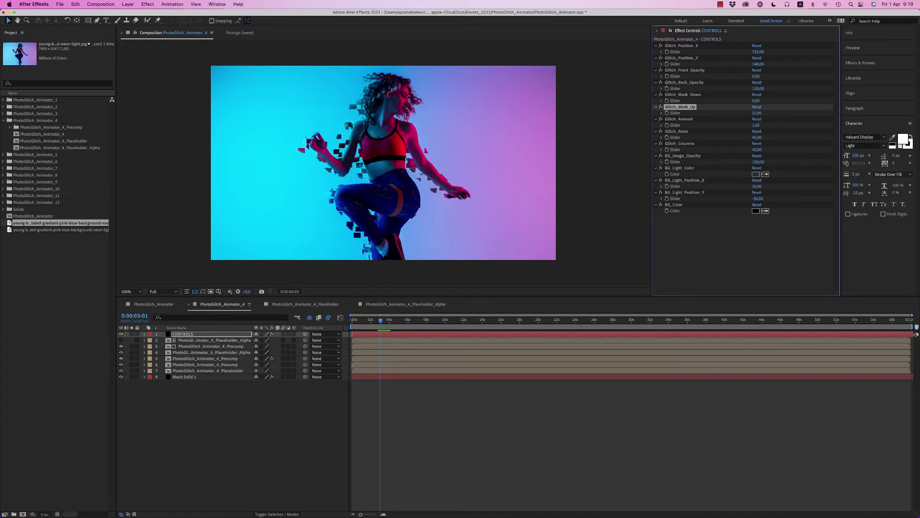
mouse_move(759, 113)
mouse_down()
mouse_move(759, 127)
mouse_move(750, 125)
mouse_up()
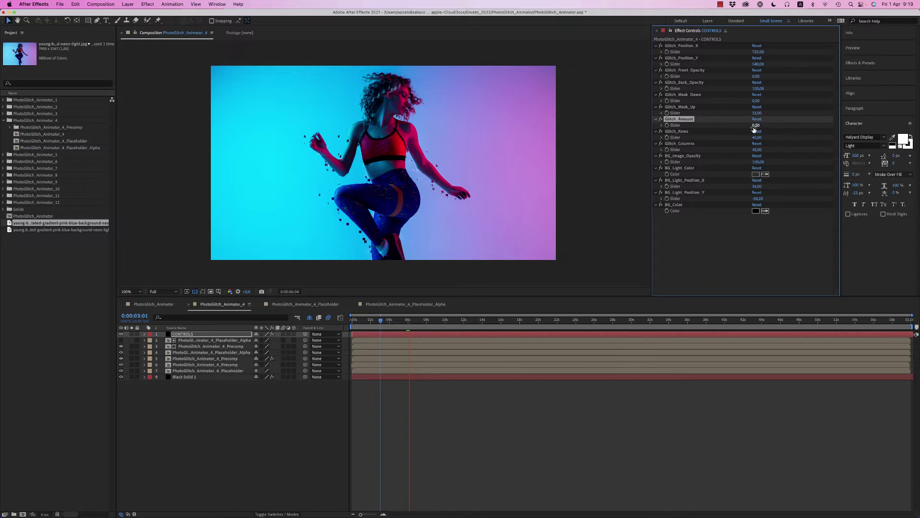
Set Glitch_Amount to 1 and stop the preview playback.
click(756, 125)
text(1)
key(Return)
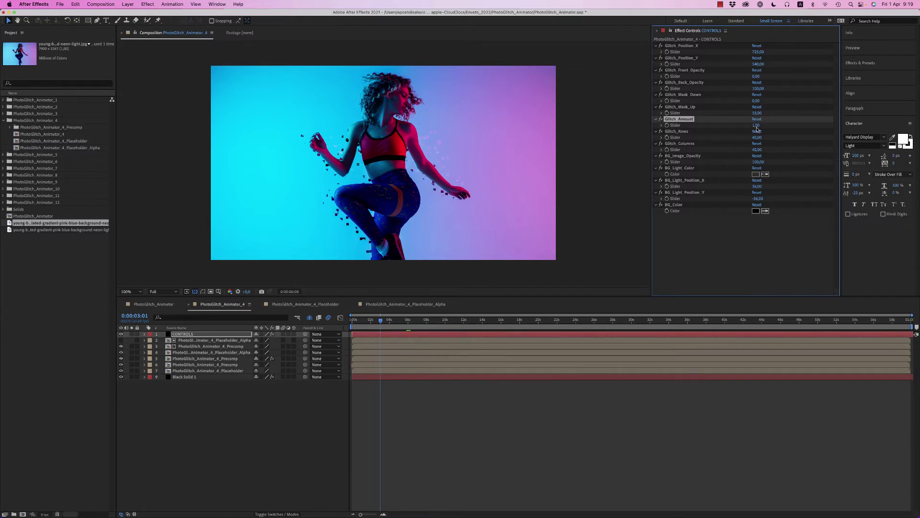
key(space)
Try Glitch_Rows 80 and Glitch_Columns 20, then undo back to 40.
click(677, 132)
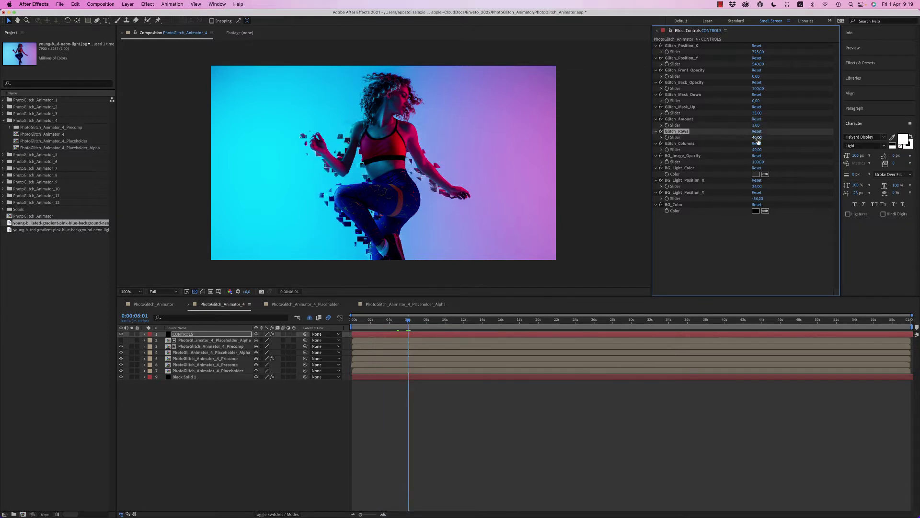
click(757, 137)
text(80)
key(Return)
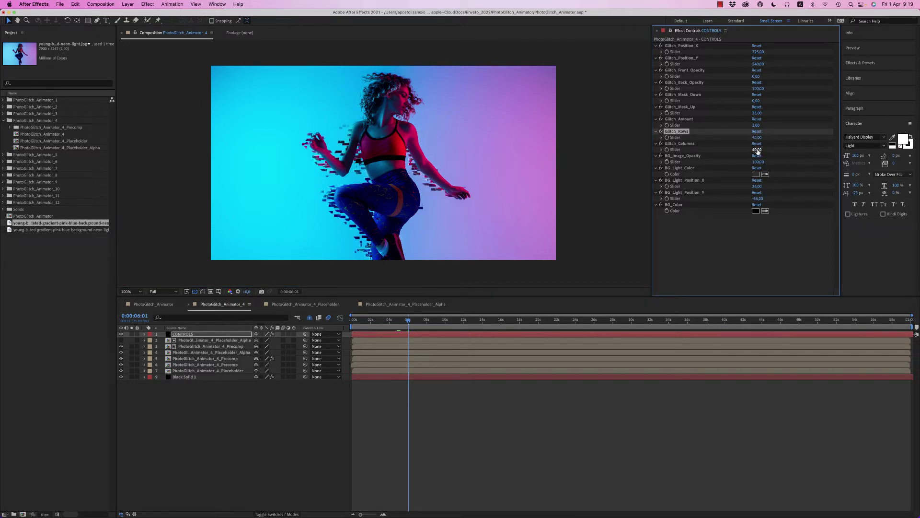
click(757, 149)
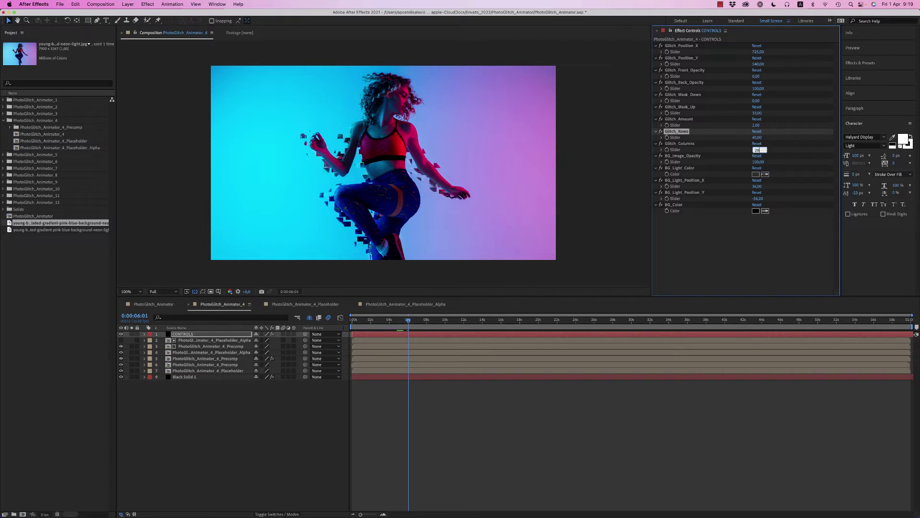
text(20)
key(Return)
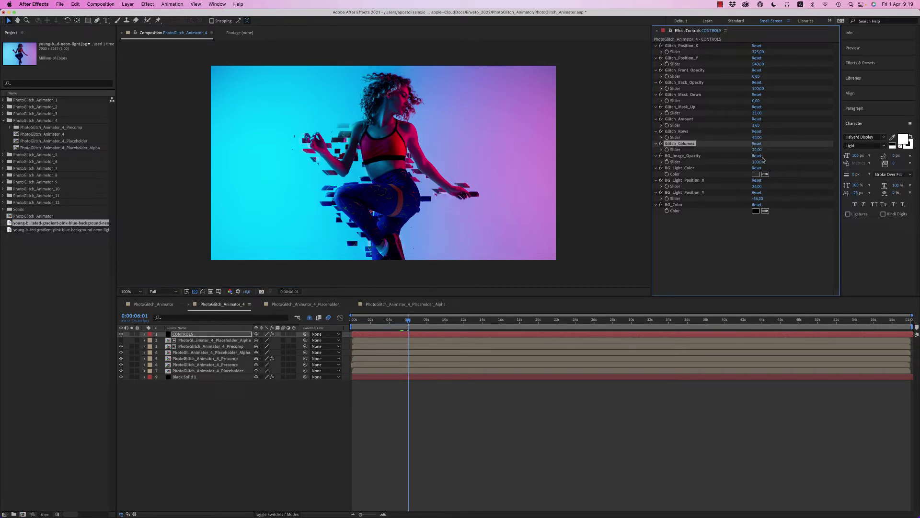
key(super+z)
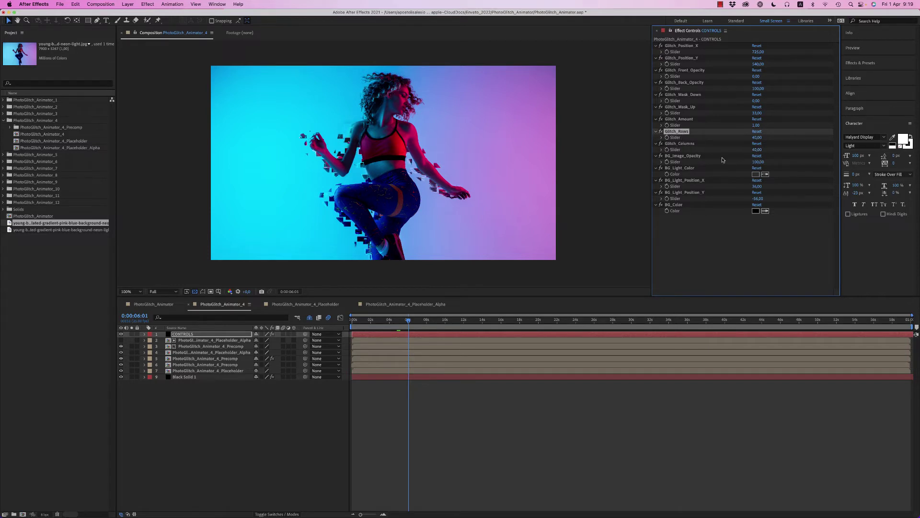
click(683, 156)
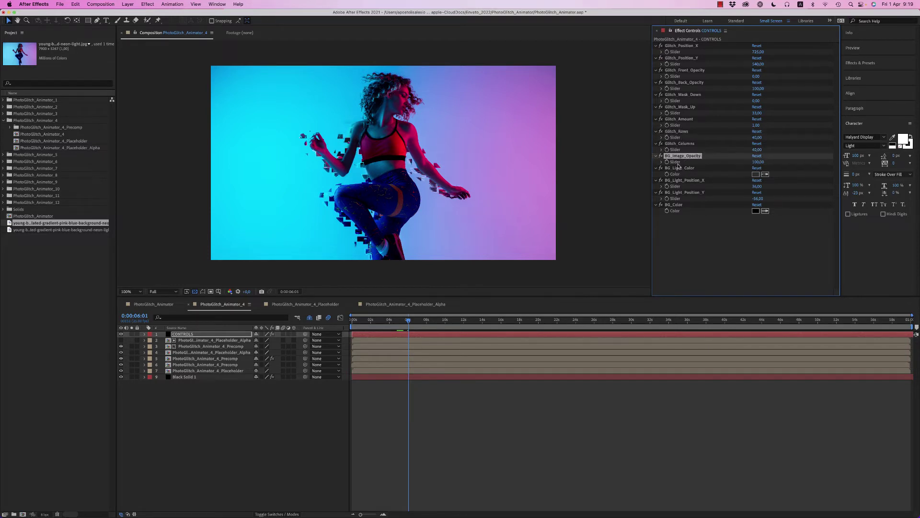
Lower BG_Image_Opacity to -49 and set BG_Light_Color to dark blue 00027D.
drag(758, 162, 711, 163)
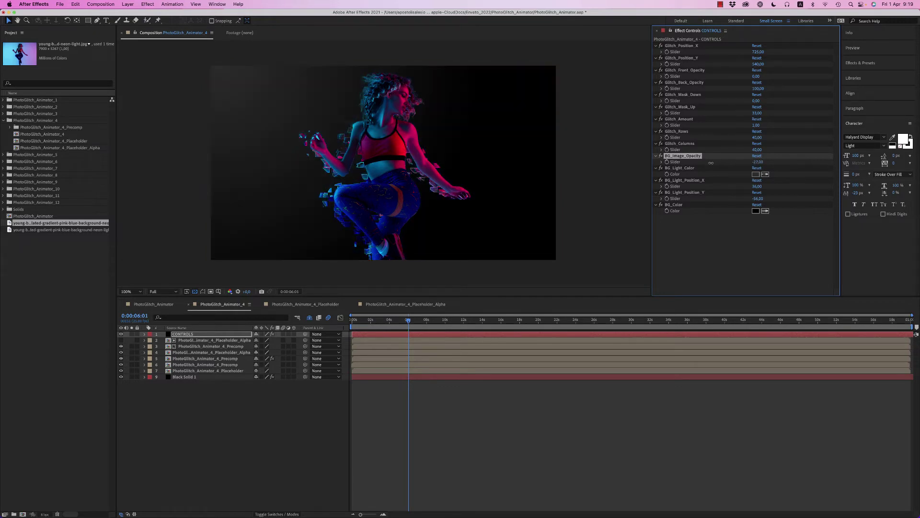
click(765, 174)
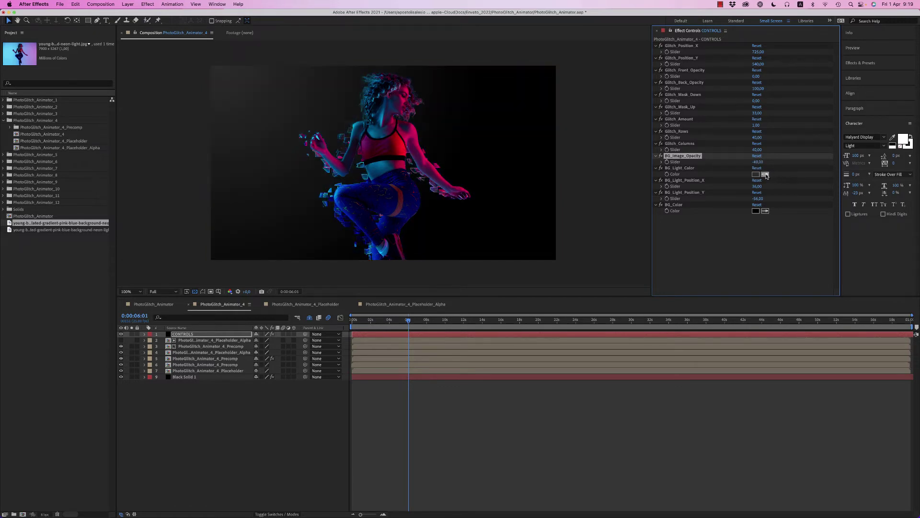
click(391, 206)
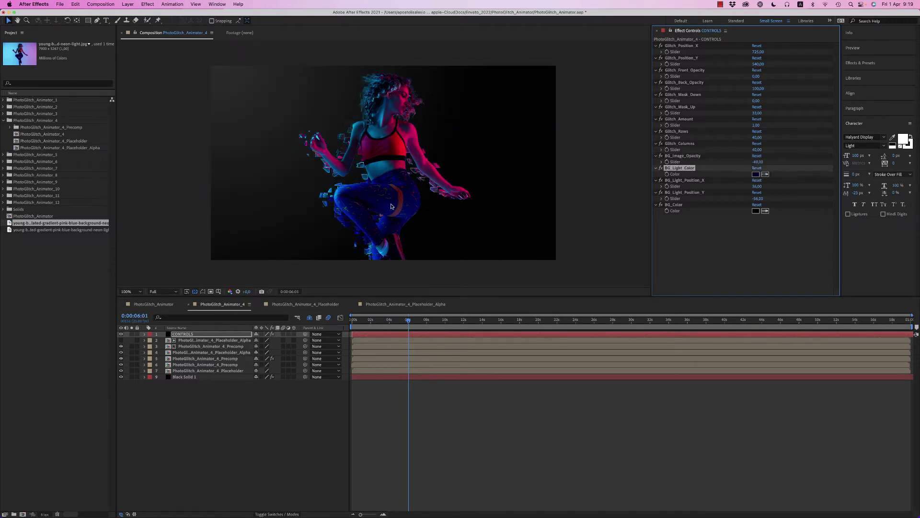
click(756, 174)
click(730, 223)
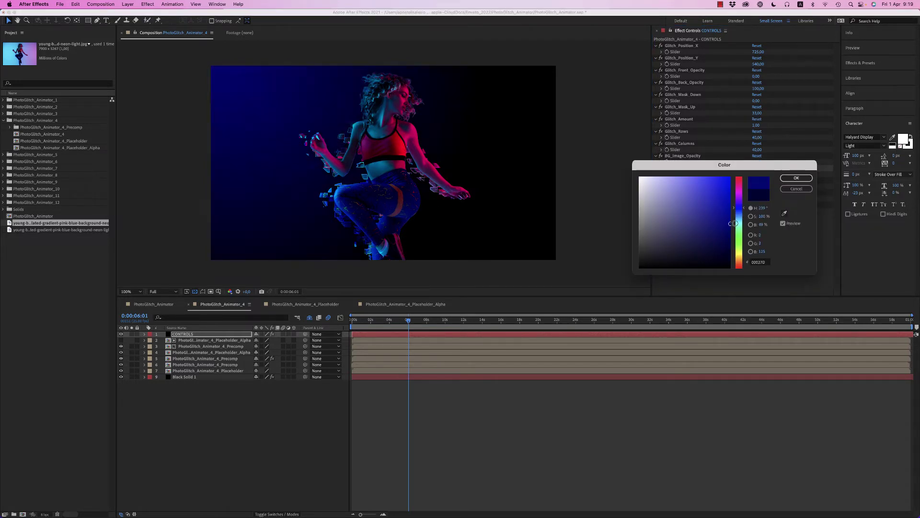
click(796, 178)
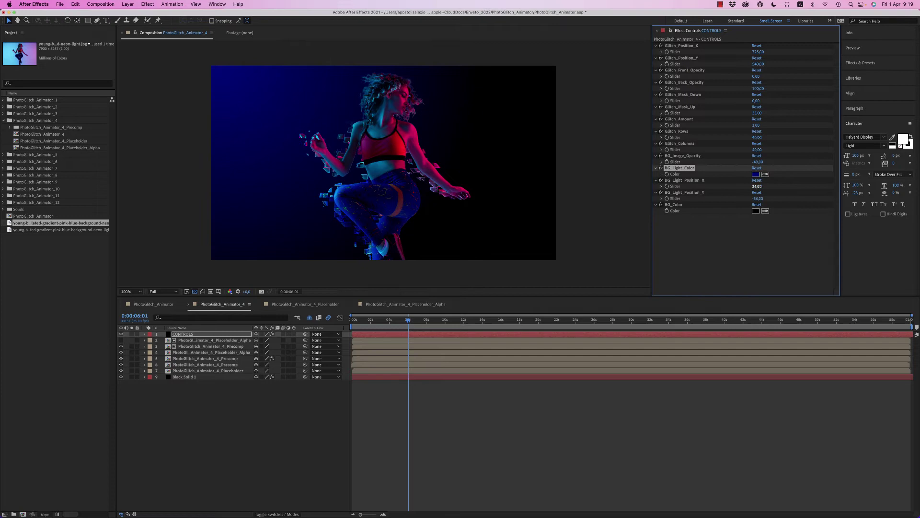
Reposition the background light to X 166, Y -196.
drag(757, 187, 835, 182)
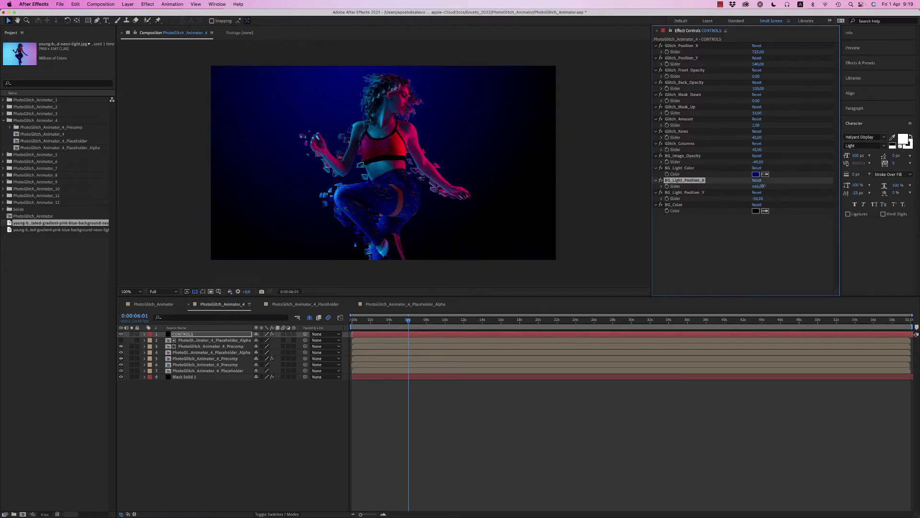
mouse_move(764, 198)
mouse_down()
mouse_move(789, 197)
mouse_move(751, 195)
mouse_up()
click(673, 205)
click(766, 210)
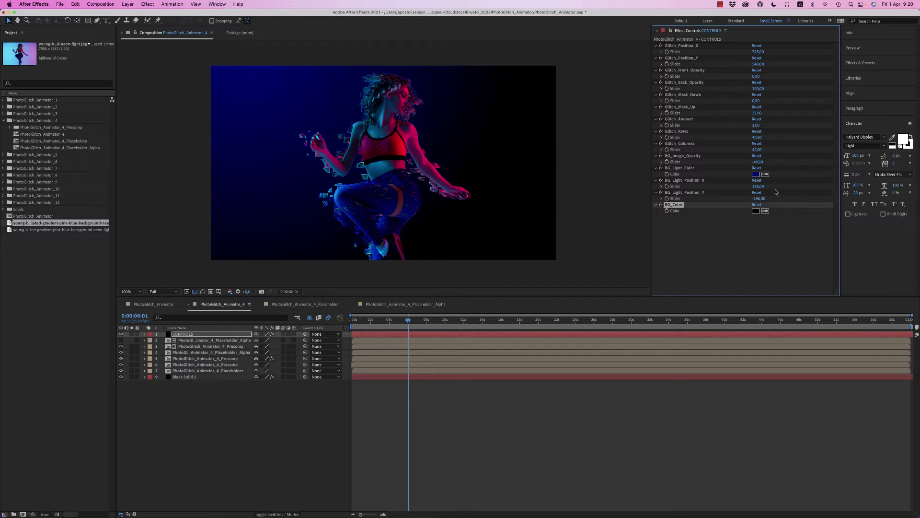
Undo the light's Y change and toggle the black background layer to check transparency.
click(777, 194)
key(super+z)
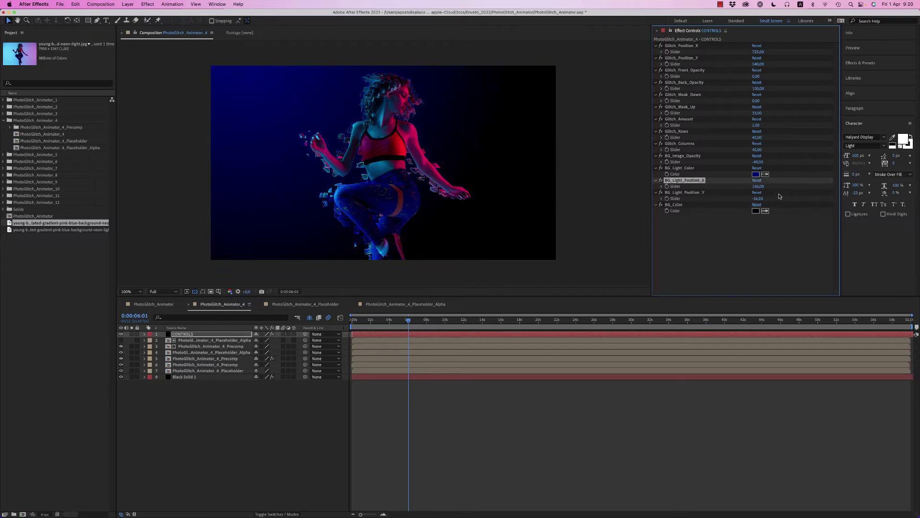
click(121, 379)
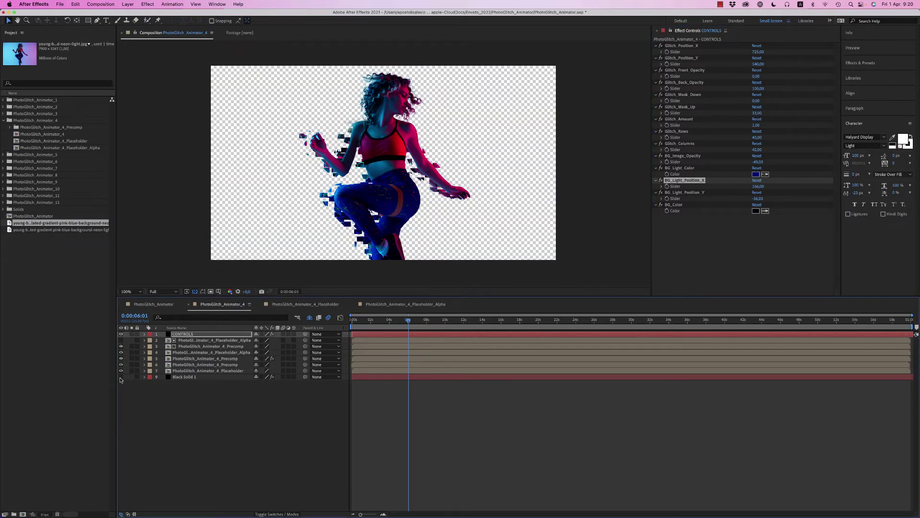
click(121, 377)
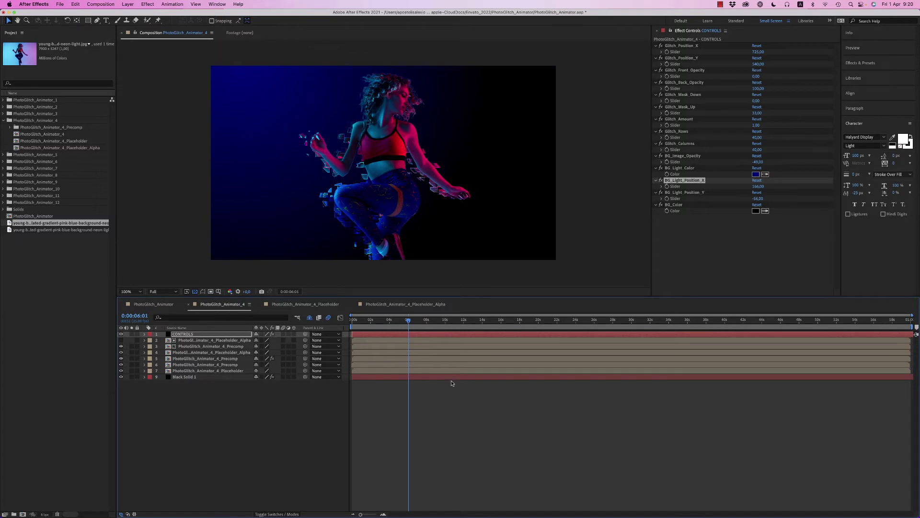
At a slightly later frame, set BG_Image_Opacity back to 100.
drag(408, 320, 413, 319)
click(757, 162)
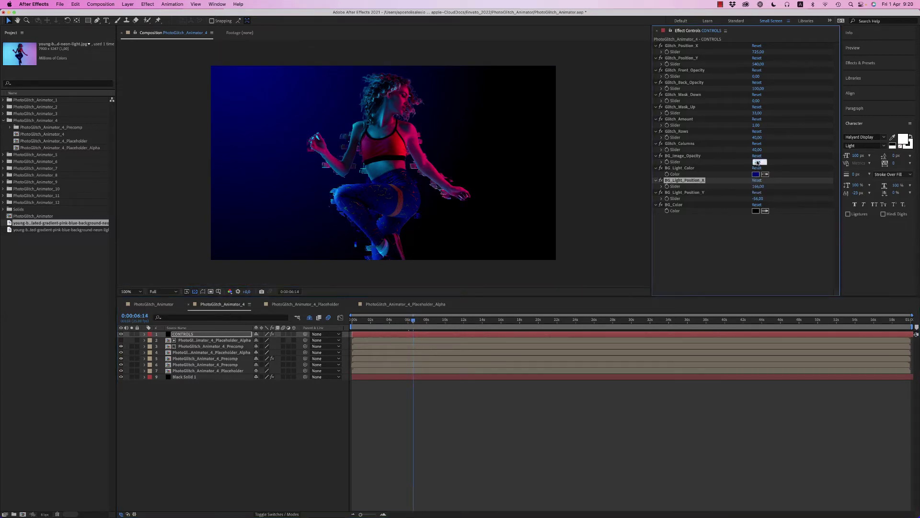
text(100)
key(Return)
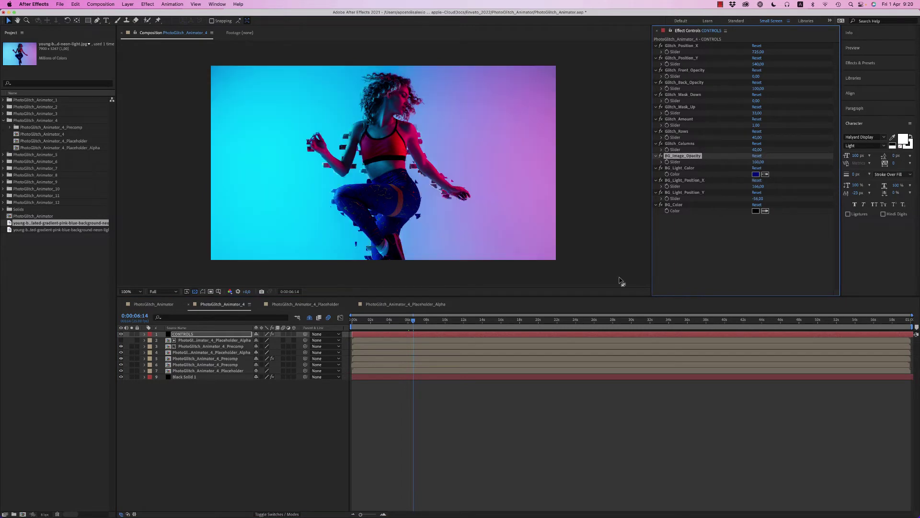
Preview the main PhotoGlitch_Animator scenes, from Present your Photos through Customise Visibility.
click(149, 304)
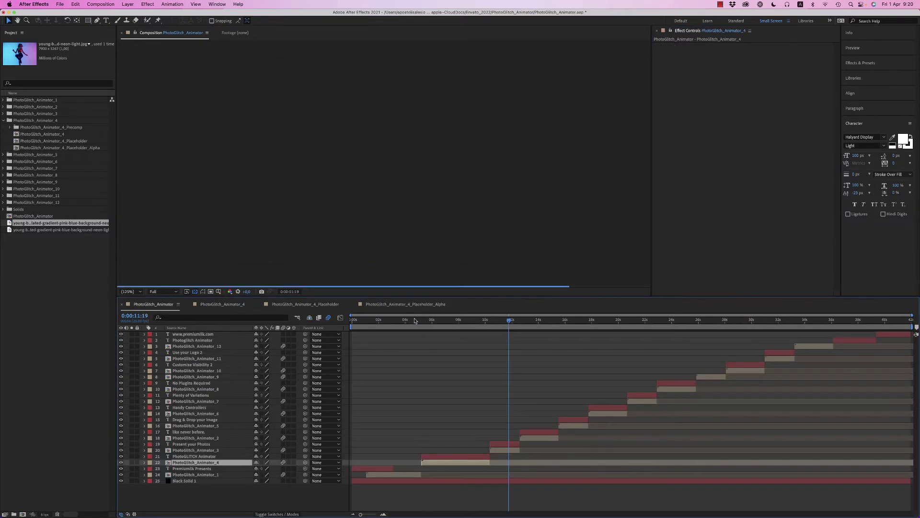
drag(523, 323, 579, 325)
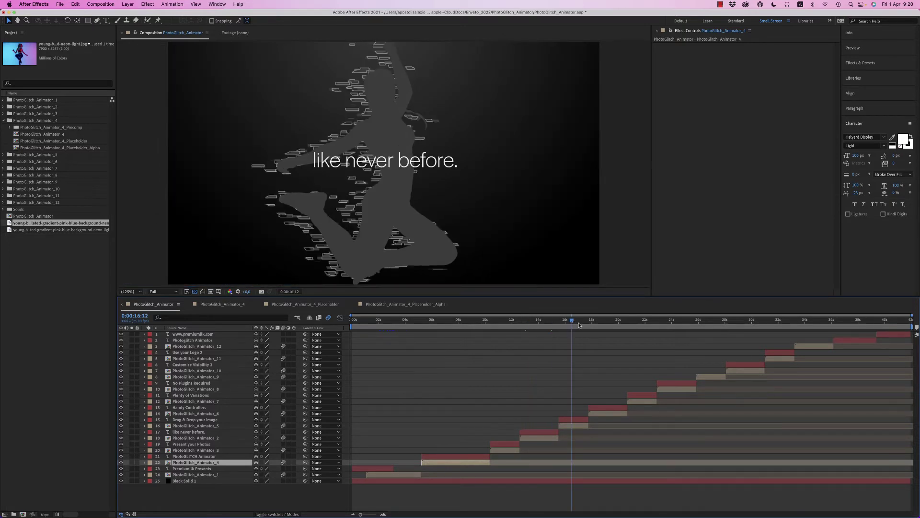
click(607, 323)
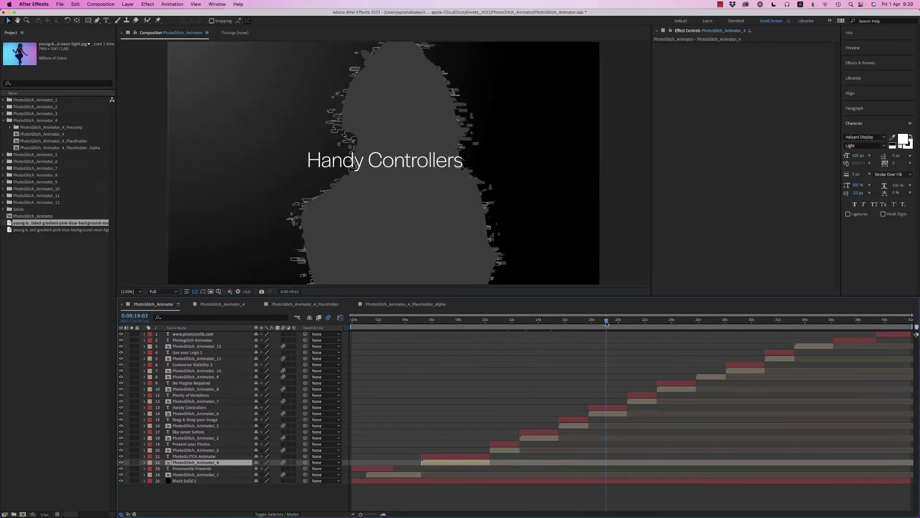
click(639, 324)
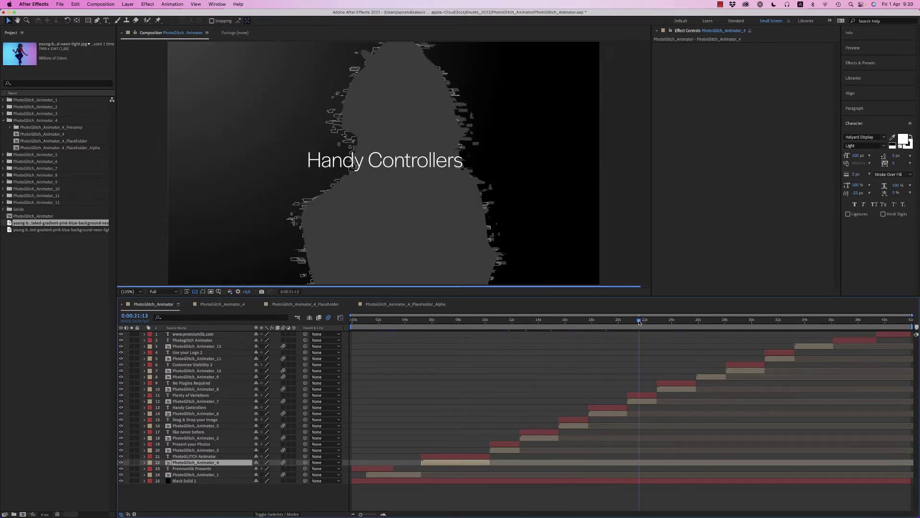
click(672, 323)
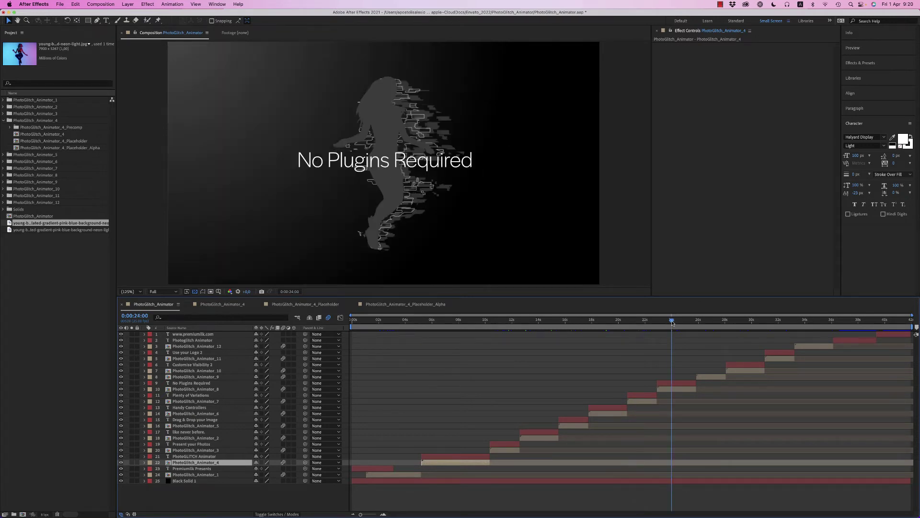
click(713, 326)
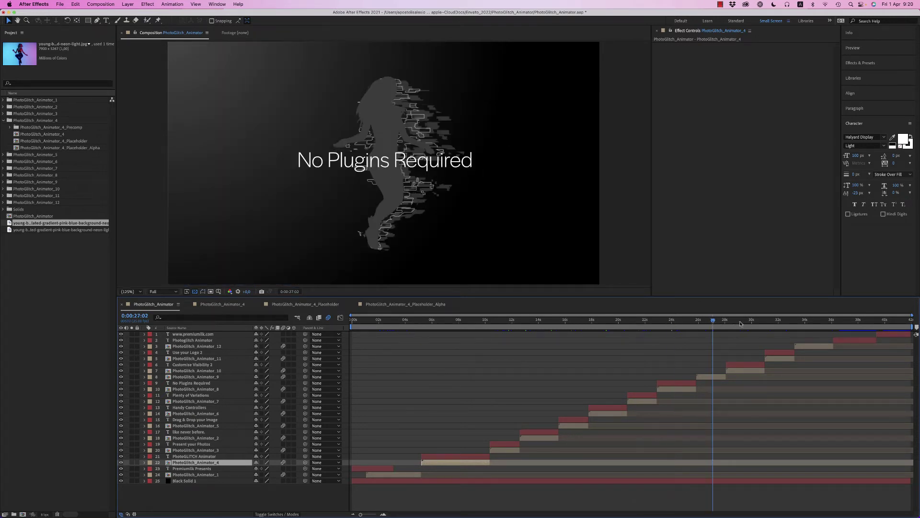
click(741, 324)
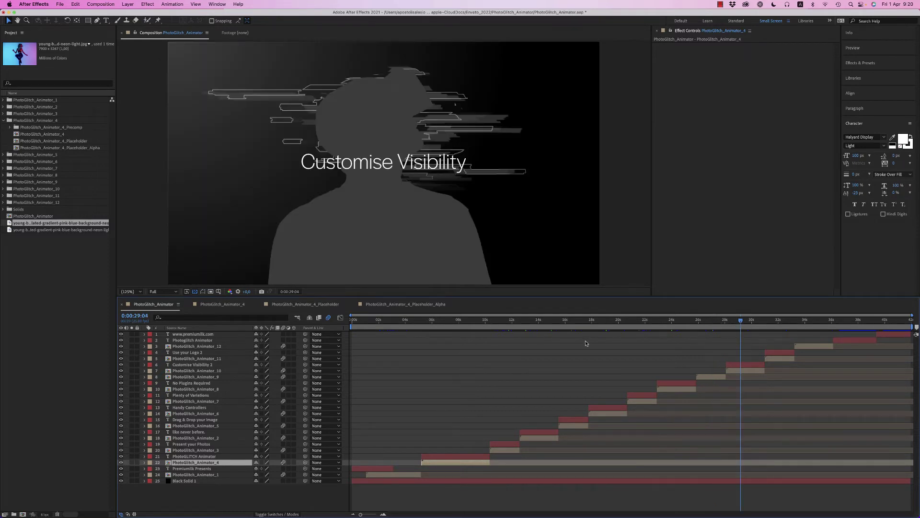
click(569, 325)
click(540, 324)
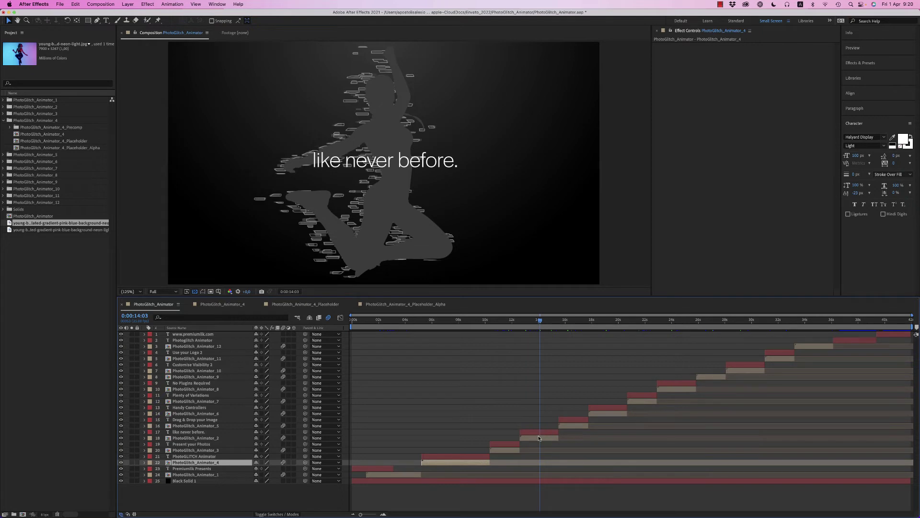
click(507, 324)
Open PhotoGlitch_Animator_3, then close it and the other extra comp tabs.
double_click(506, 451)
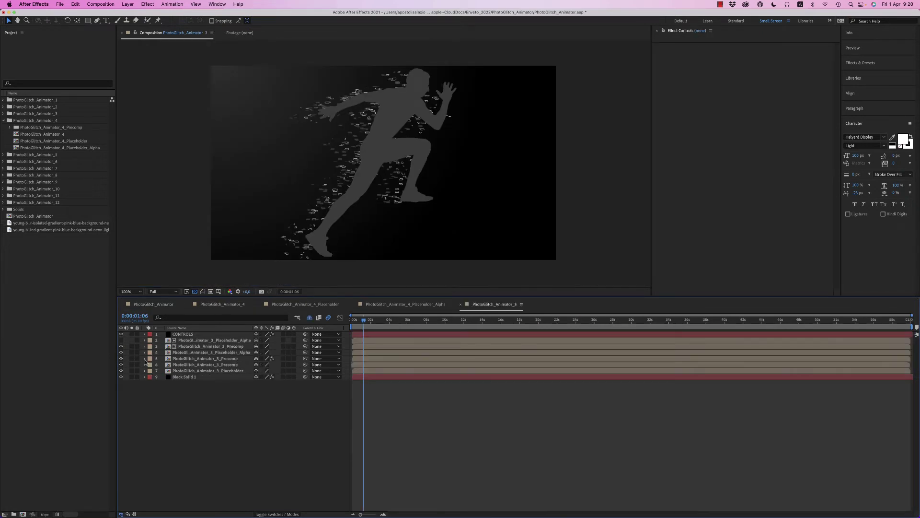
click(458, 305)
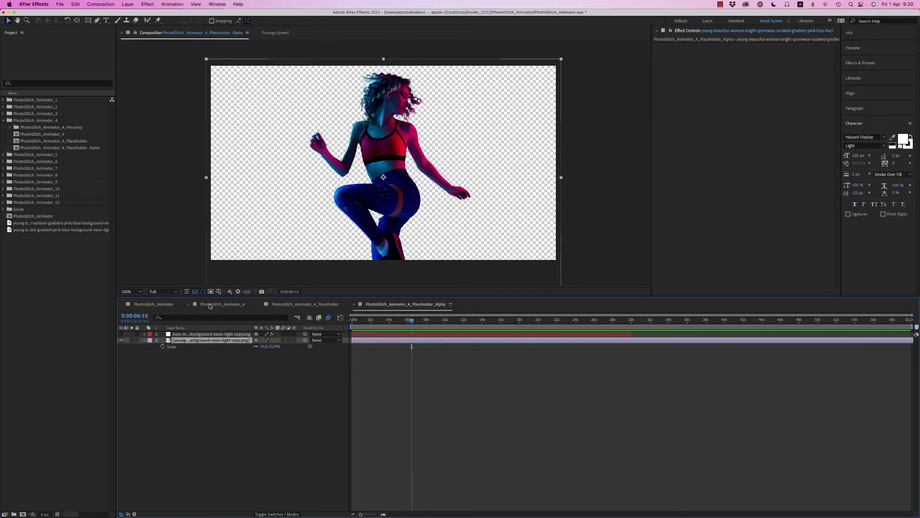
click(210, 305)
click(188, 305)
click(188, 305)
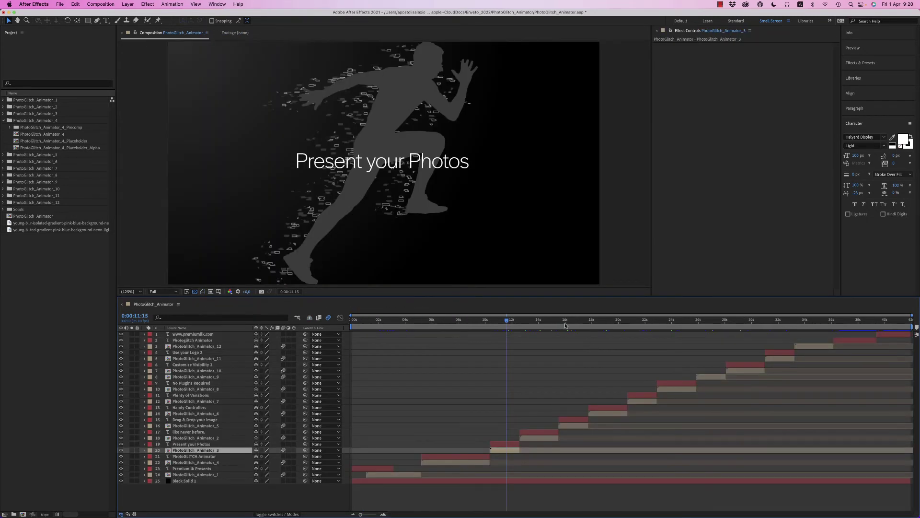
At the Handy Controllers scene, open PhotoGlitch_Animator_6 and select its placeholder alpha layer.
click(566, 325)
click(576, 426)
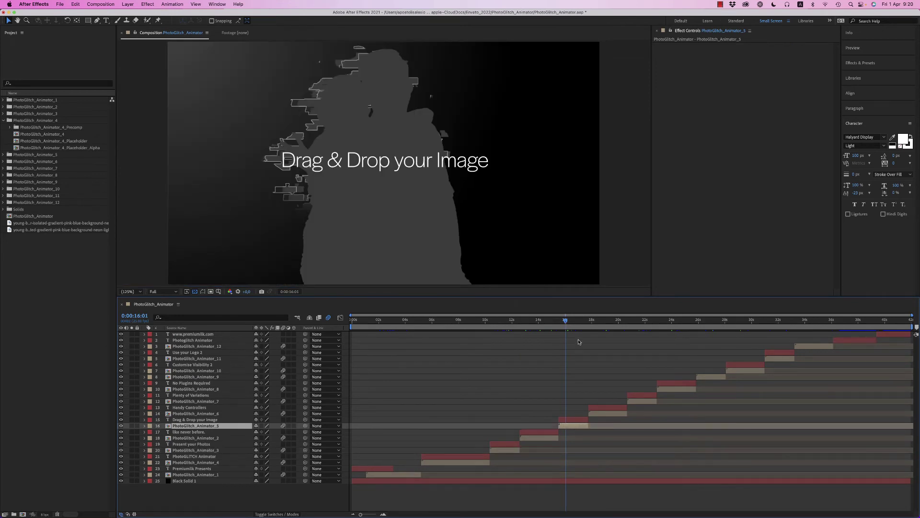
click(571, 320)
click(605, 322)
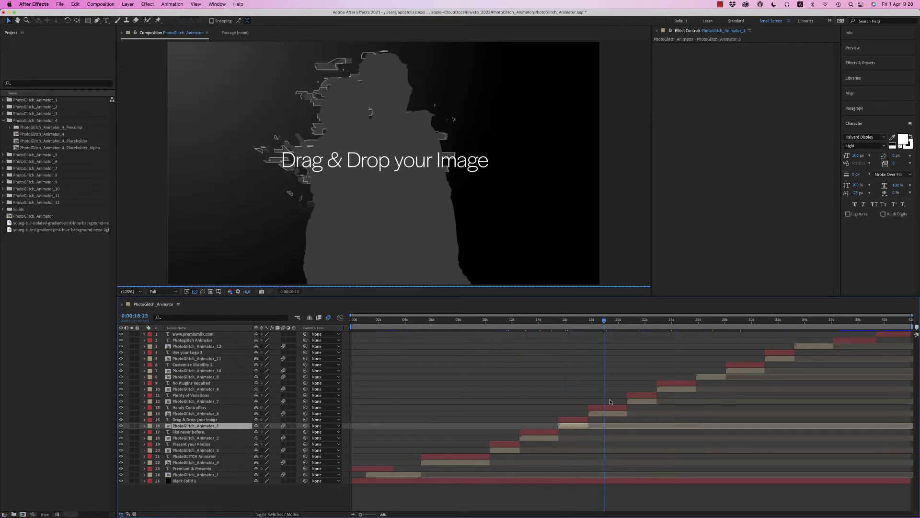
double_click(613, 414)
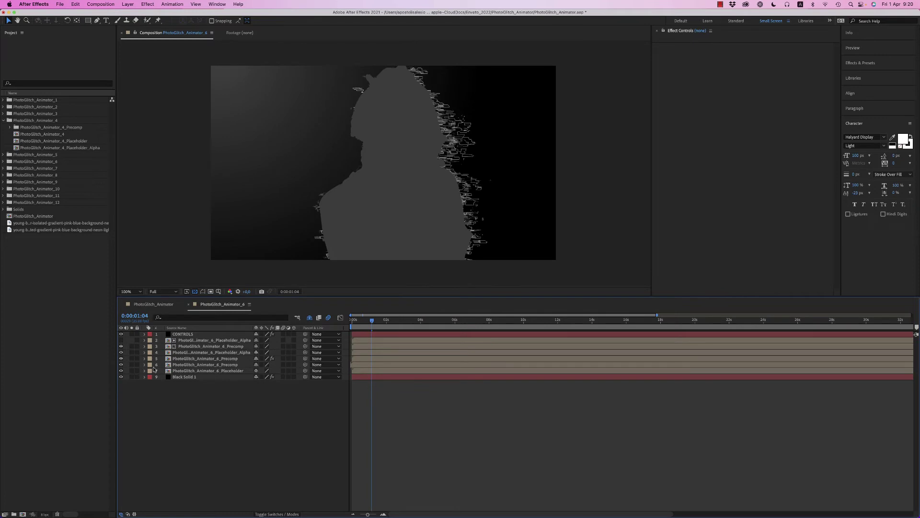
click(214, 358)
click(222, 354)
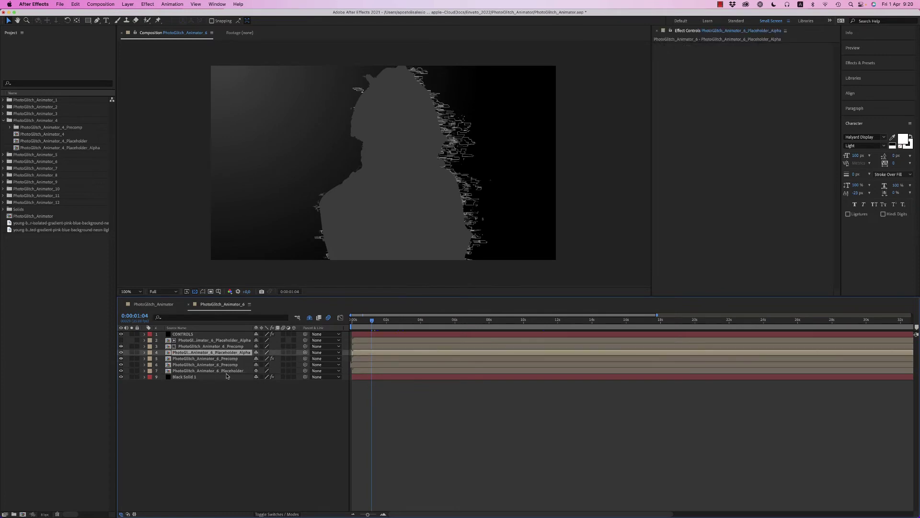
Import bath_1_12 [Converted].ai into the Placeholder comp, scaled to 42% and nudged lower.
double_click(224, 370)
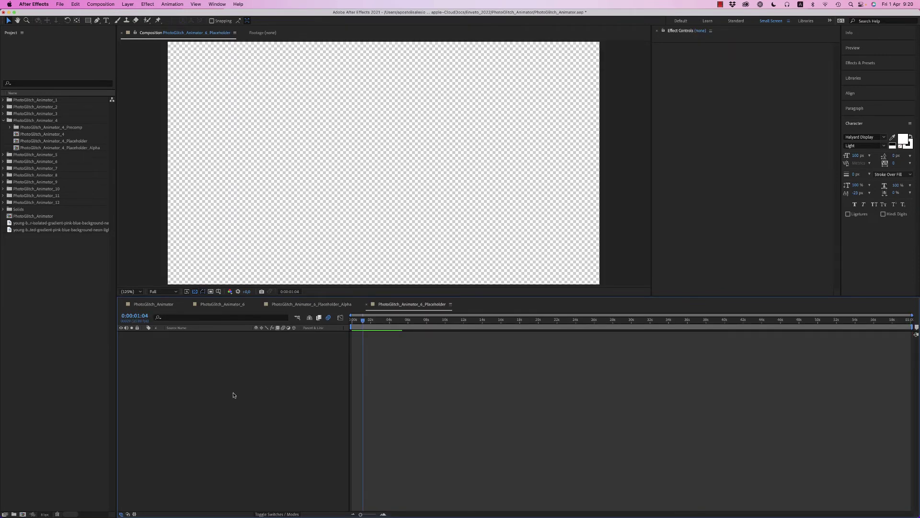
click(24, 506)
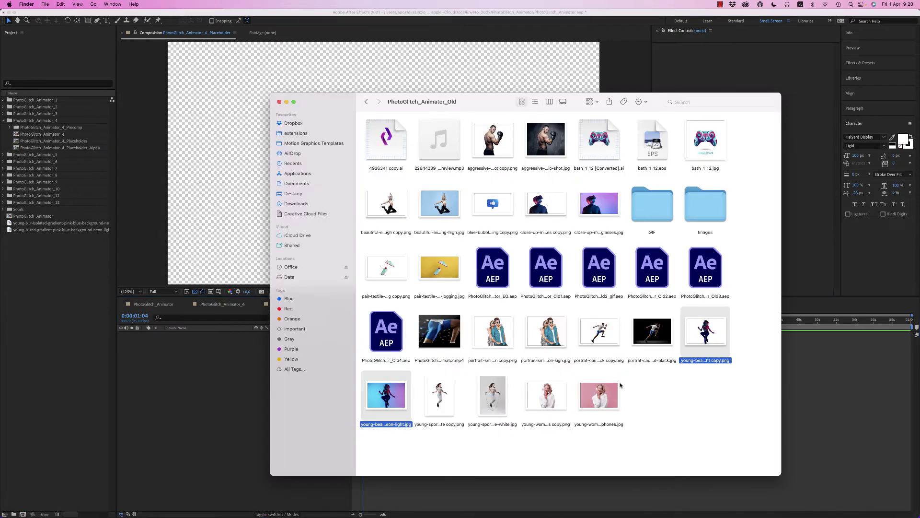
click(673, 394)
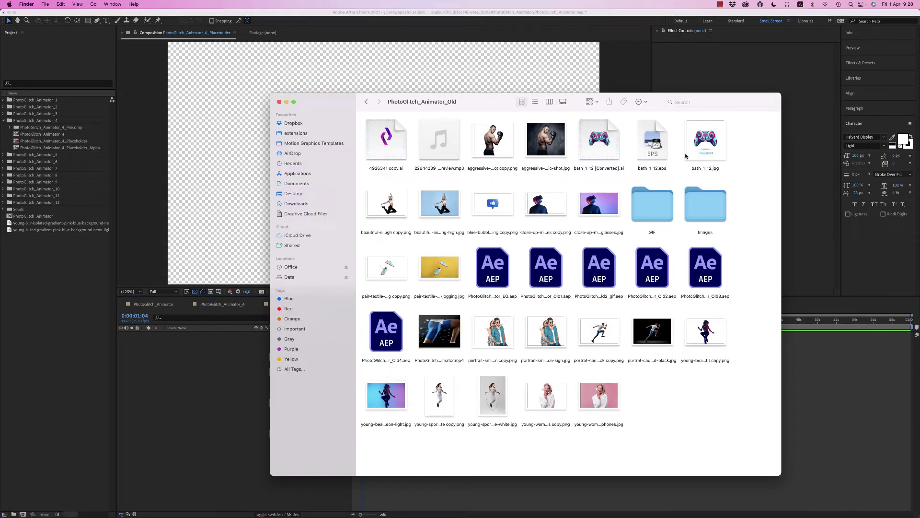
drag(594, 149, 35, 318)
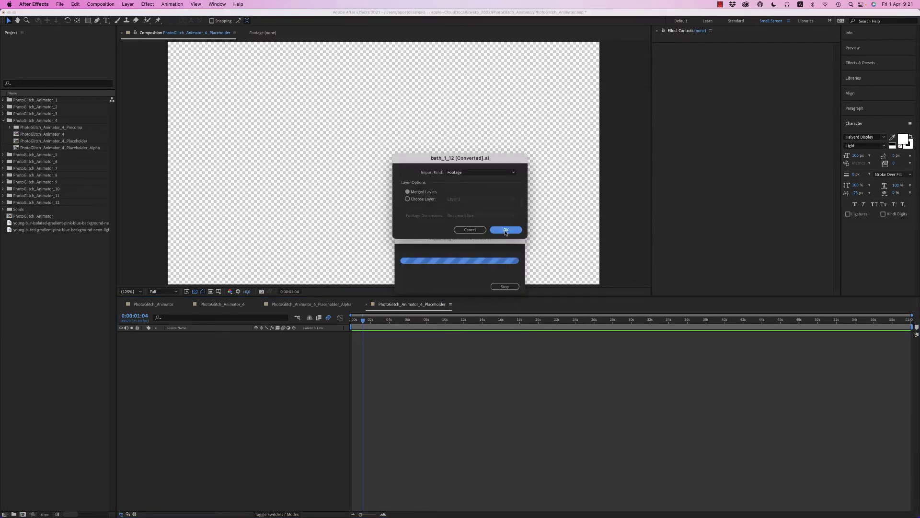
click(505, 230)
drag(42, 242, 225, 361)
key(s)
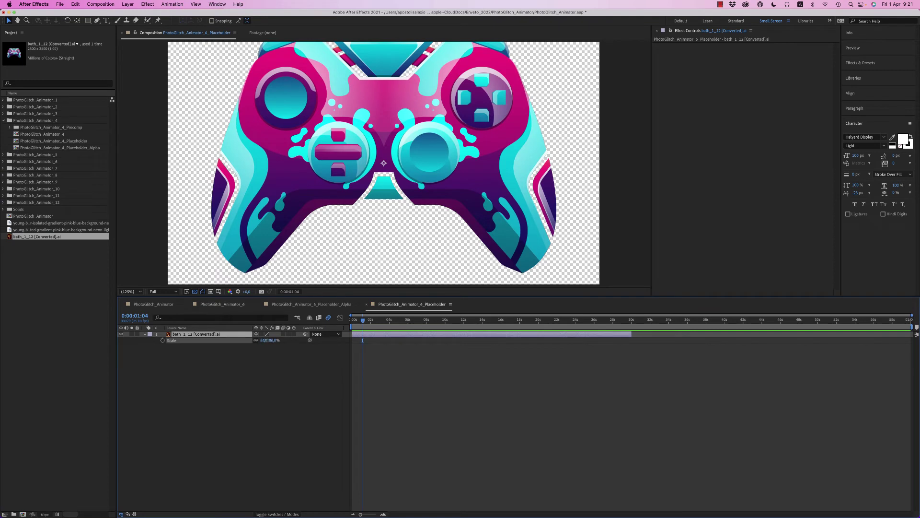
drag(275, 340, 252, 340)
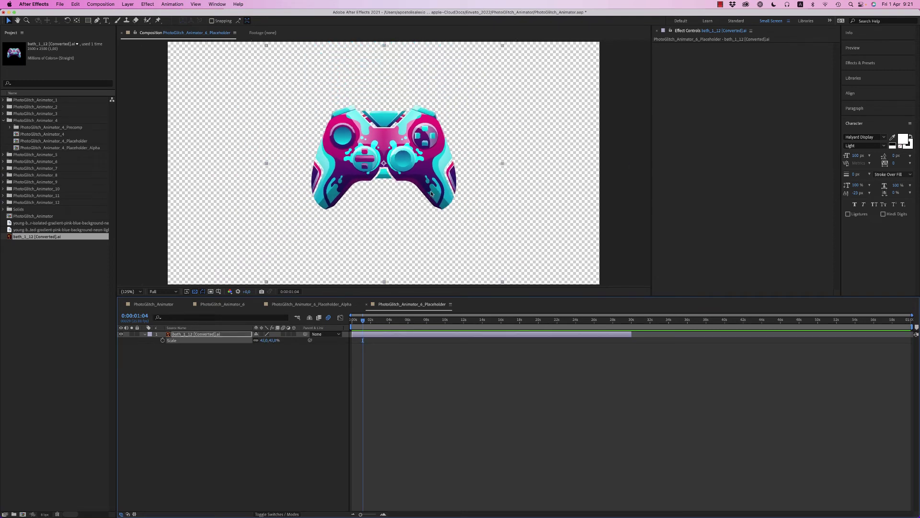
click(428, 190)
drag(428, 190, 428, 201)
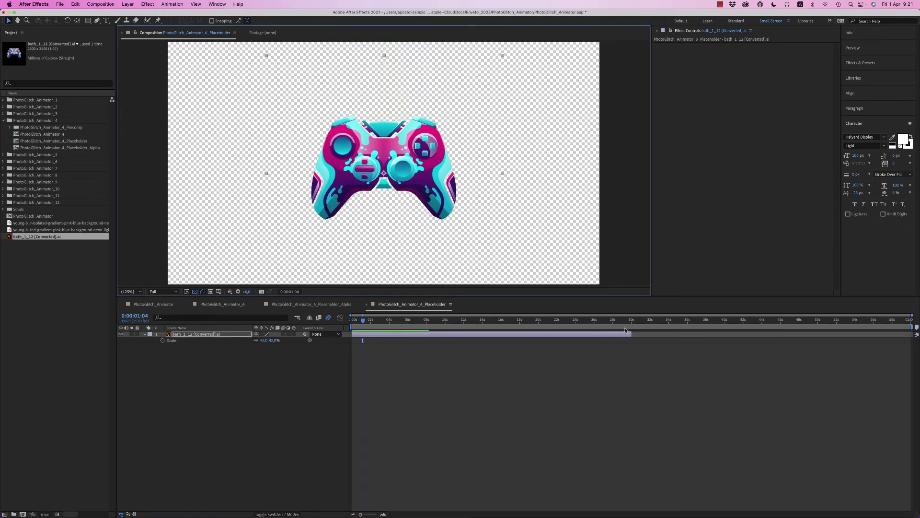
In Placeholder_Alpha, replace the Autotrace layer with the controller artwork.
click(275, 305)
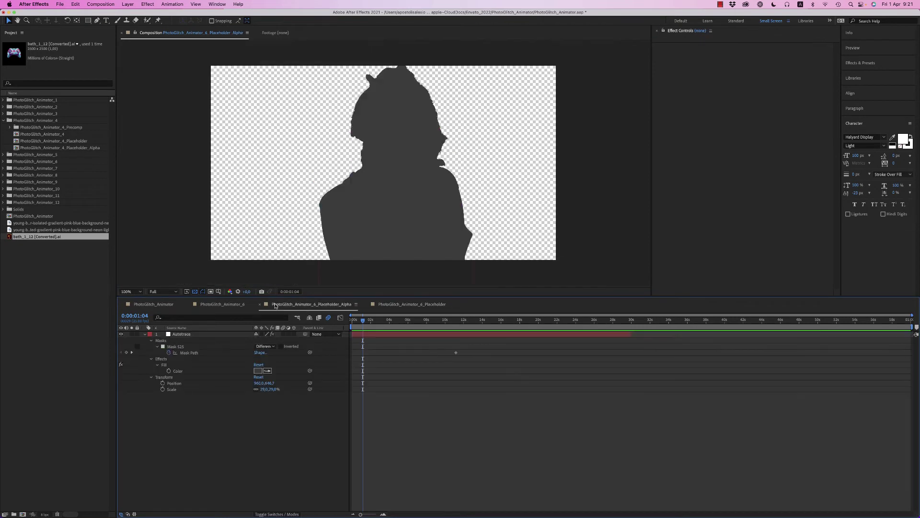
click(387, 304)
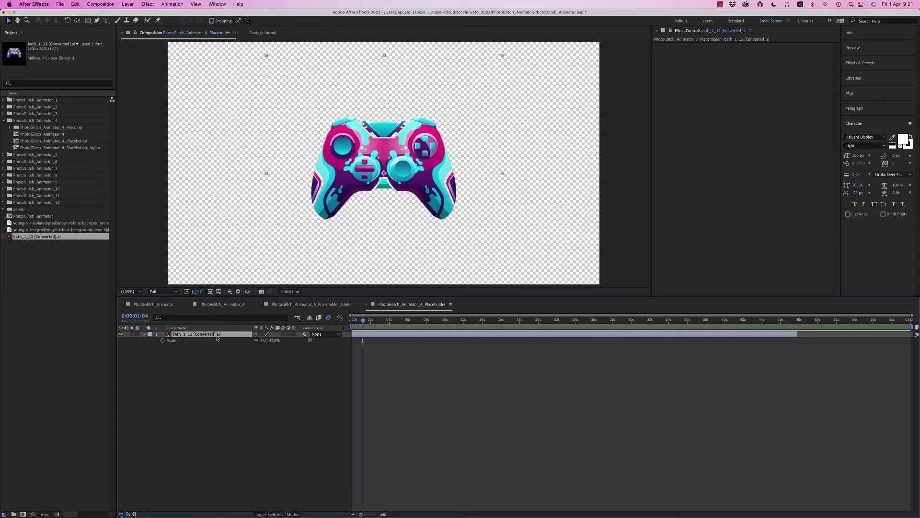
click(309, 304)
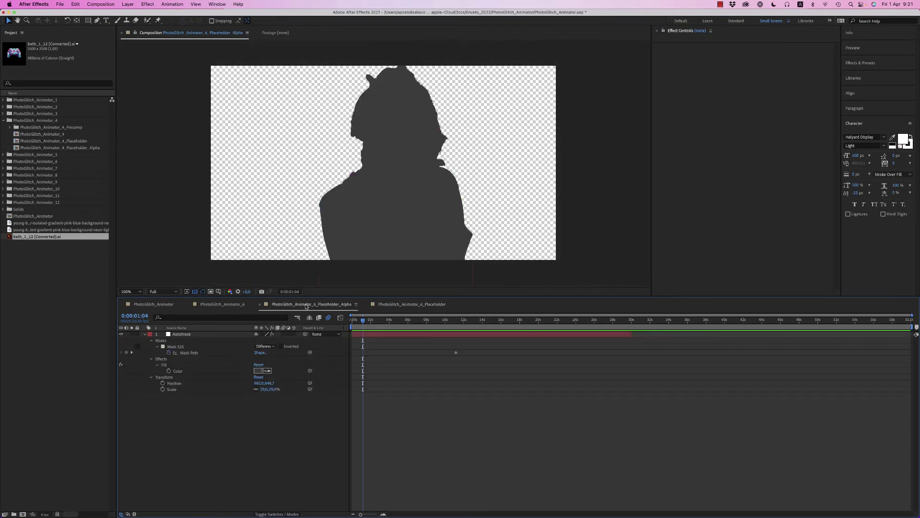
click(187, 335)
key(Delete)
key(super+slash)
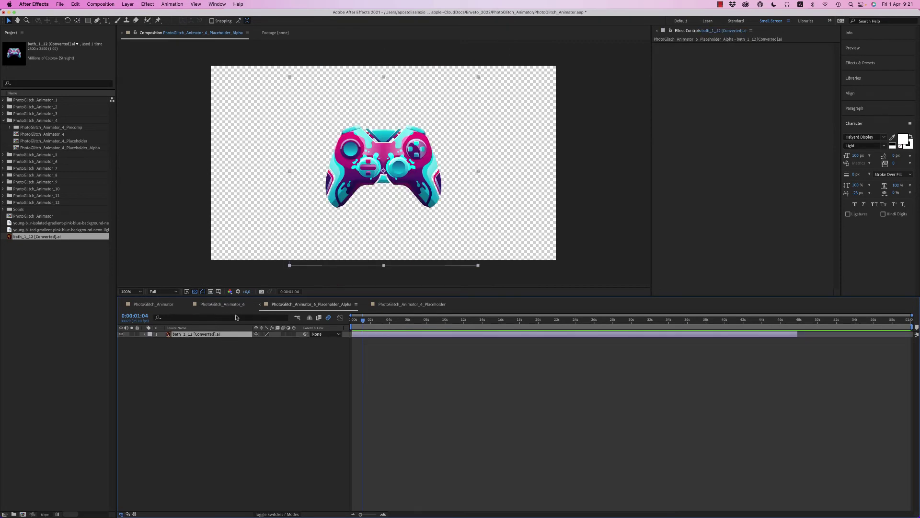
click(229, 305)
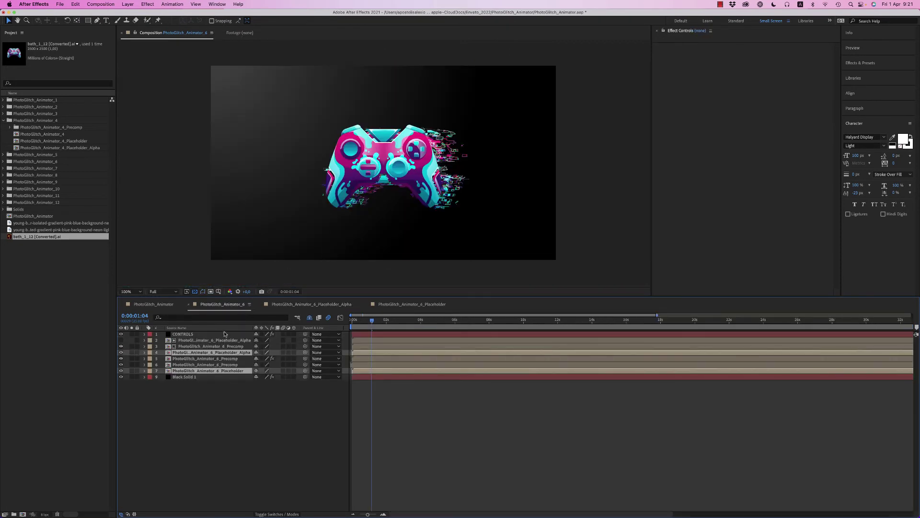
Set BG_Light_Color to a dark purple sampled from the controller, then preview from the start.
click(187, 334)
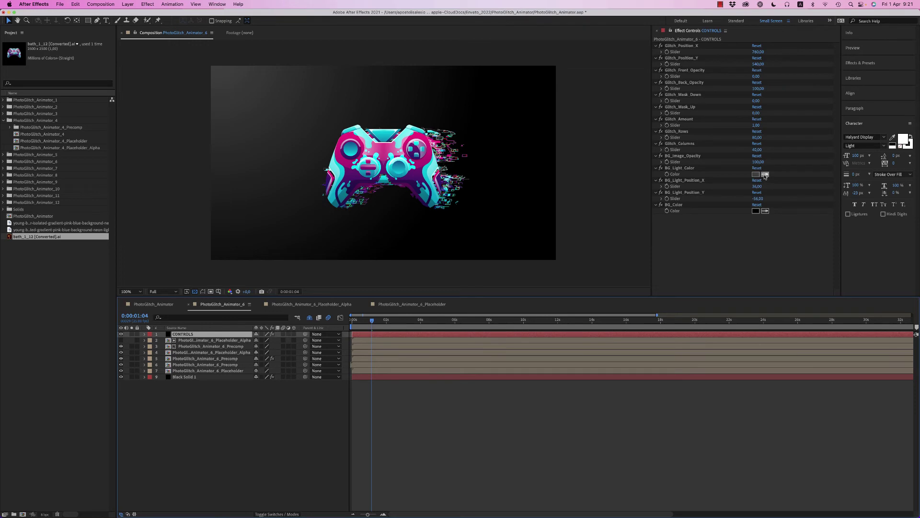
click(381, 144)
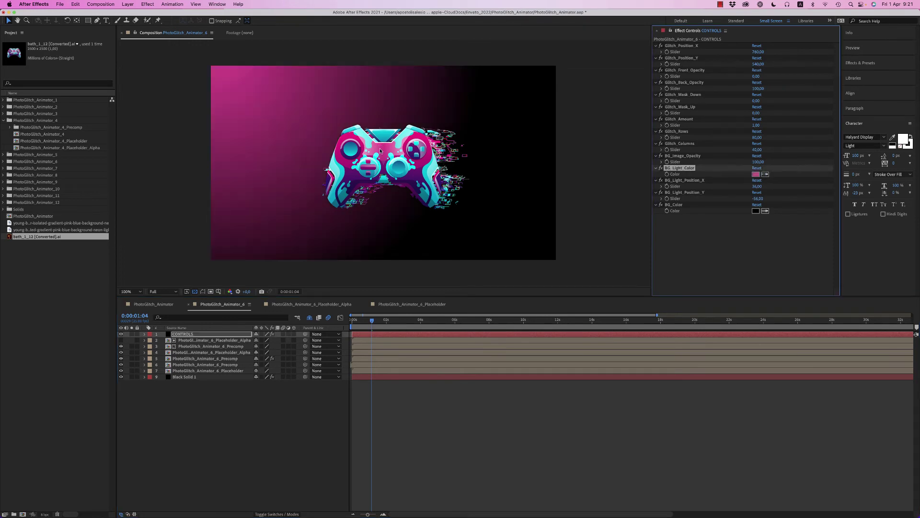
click(766, 174)
click(410, 190)
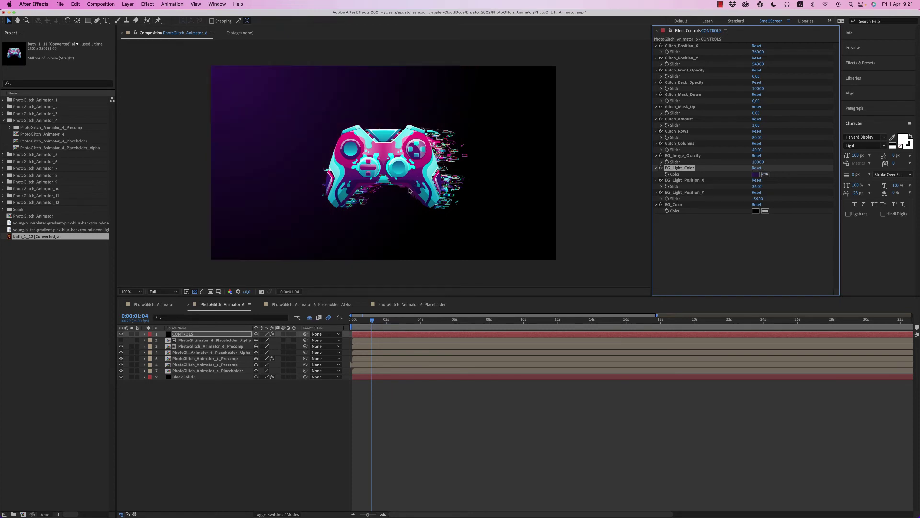
key(Home)
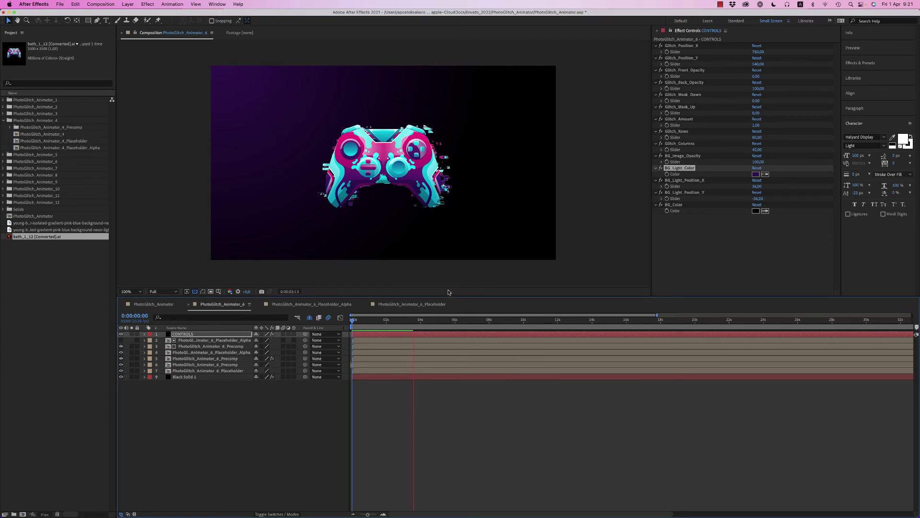
key(space)
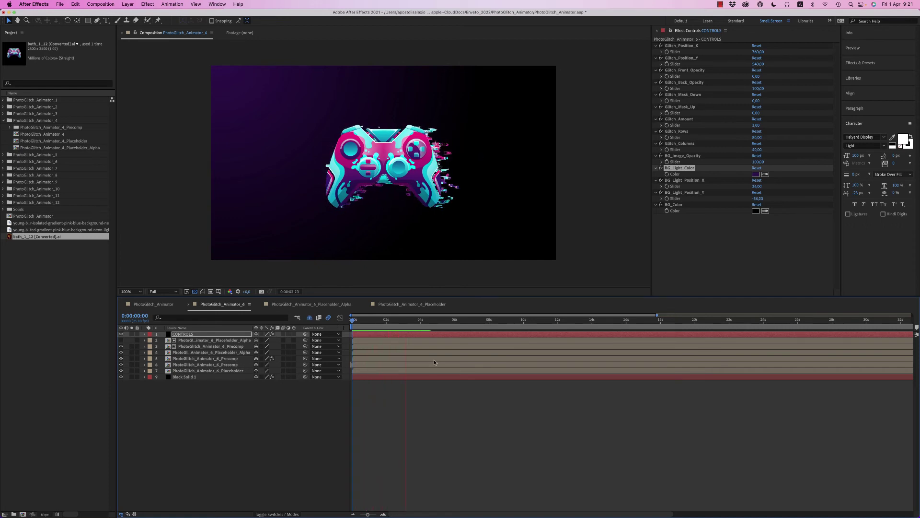
At the No Plugins Required scene, open PhotoGlitch_Animator_8 down to its Placeholder_Alpha comp.
click(690, 230)
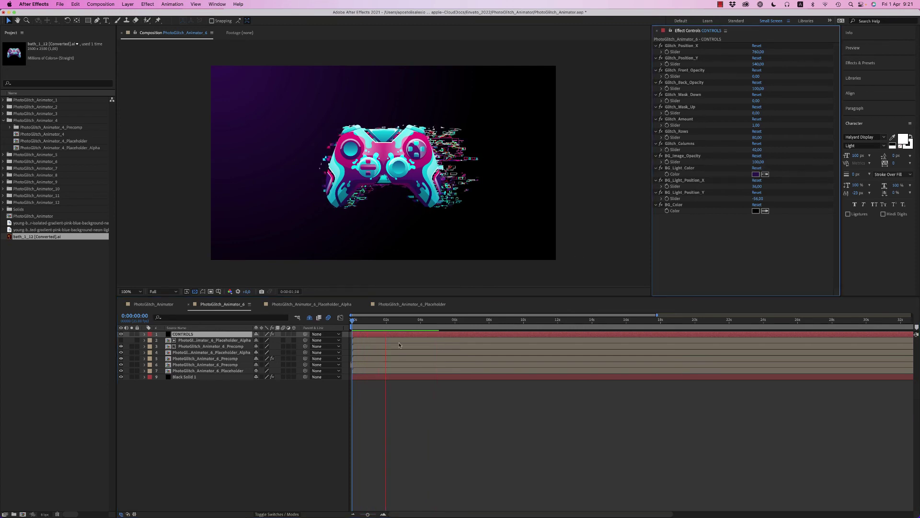
click(153, 304)
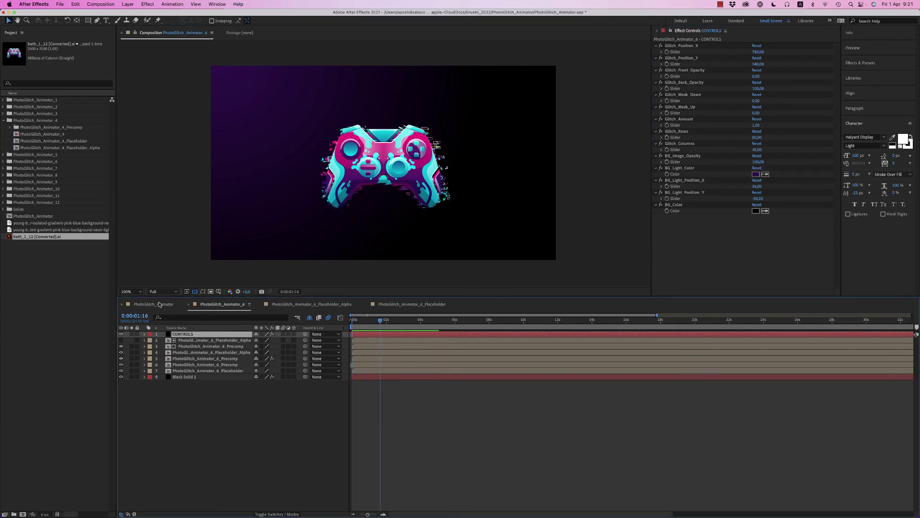
click(681, 322)
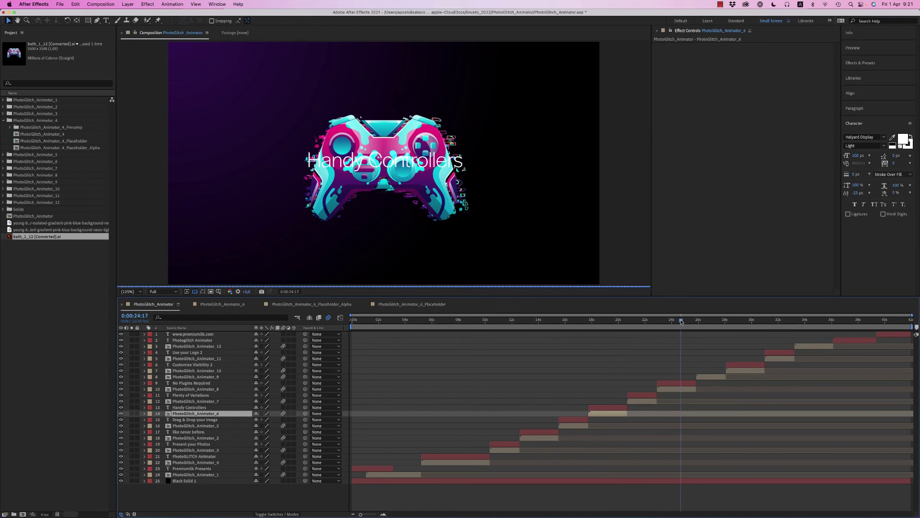
double_click(689, 391)
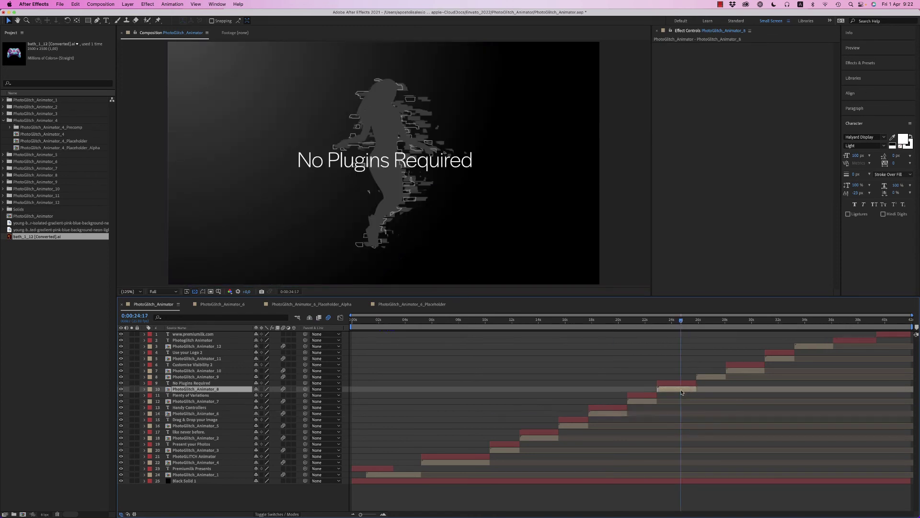
double_click(221, 372)
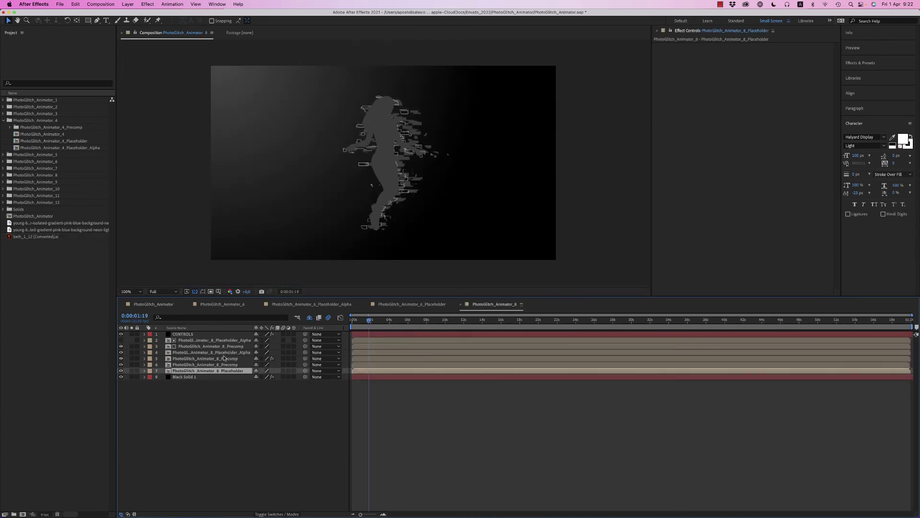
double_click(225, 353)
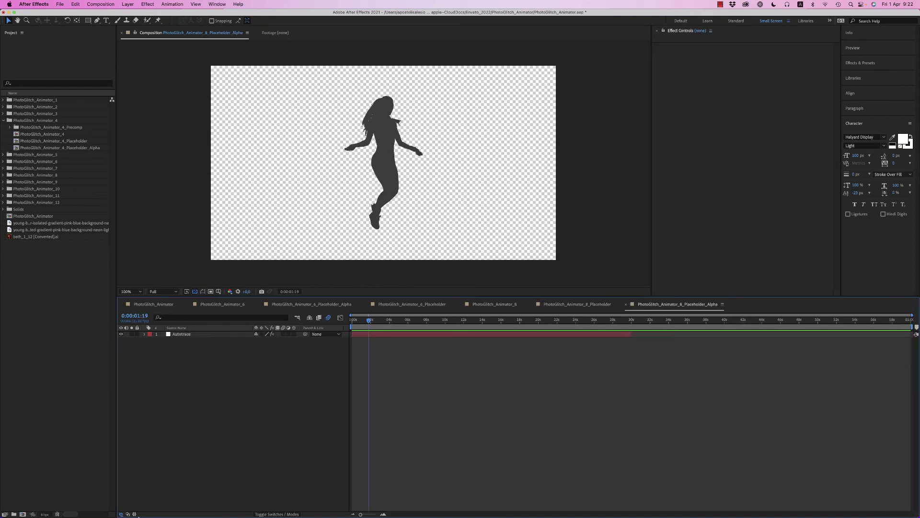
Import the yellow-background sneaker photo and the sneaker cutout from Finder into the Project panel.
mouse_move(130, 513)
click(24, 508)
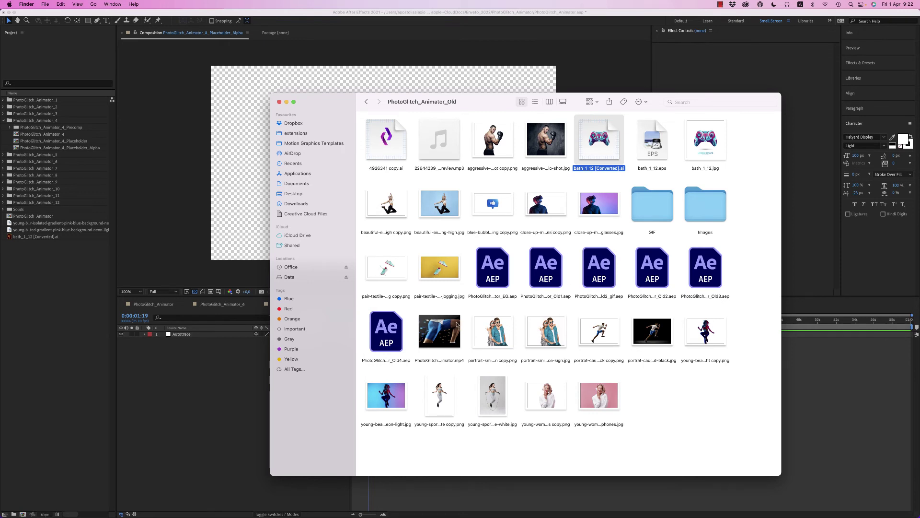
click(444, 272)
shift+click(390, 280)
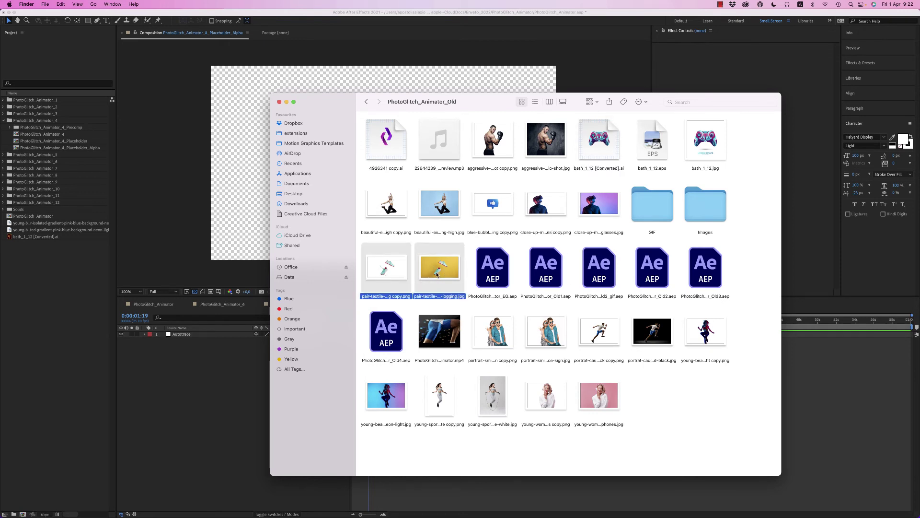
drag(48, 326, 51, 325)
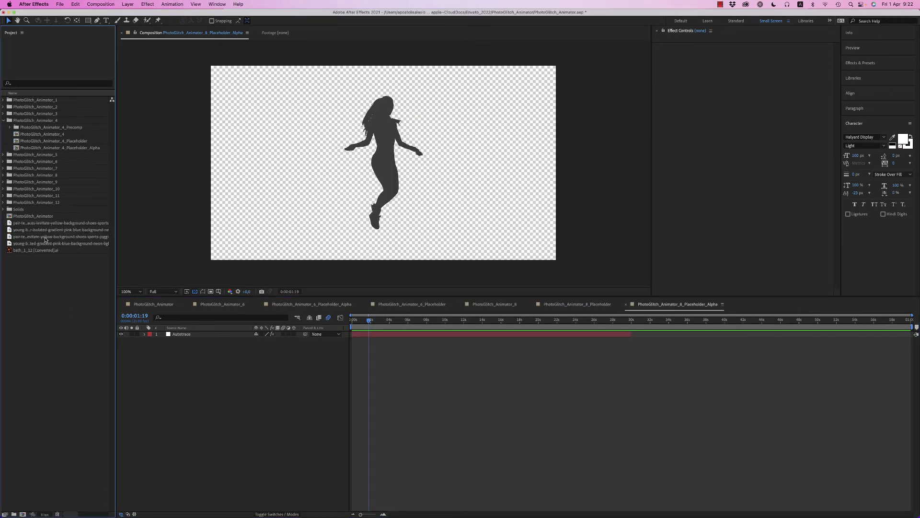
Replace the dancer in Placeholder_Alpha with the sneaker cutout at 30% scale.
click(46, 237)
click(182, 334)
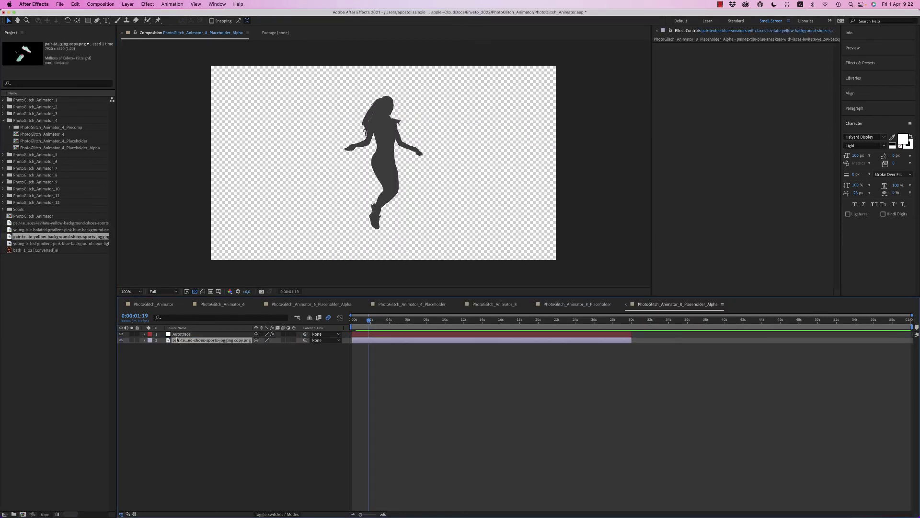
key(super+alt+slash)
click(180, 334)
key(s)
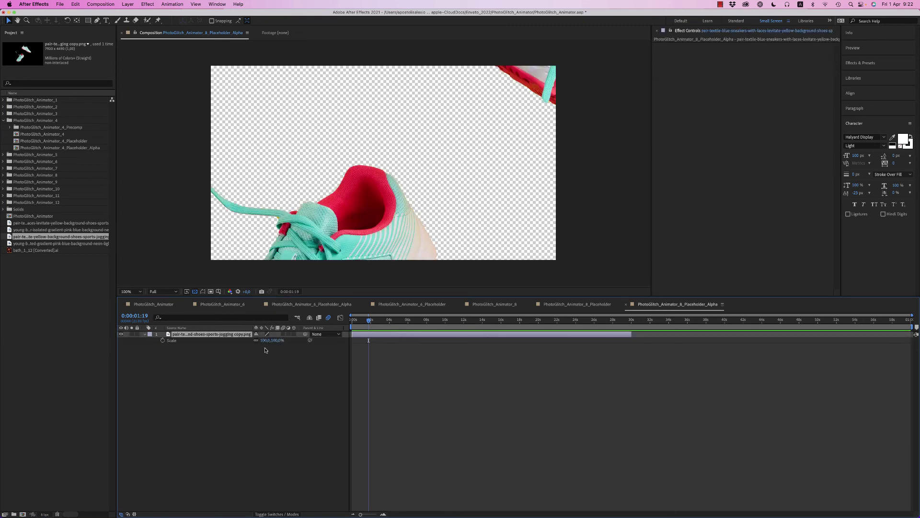
drag(272, 340, 252, 340)
click(216, 390)
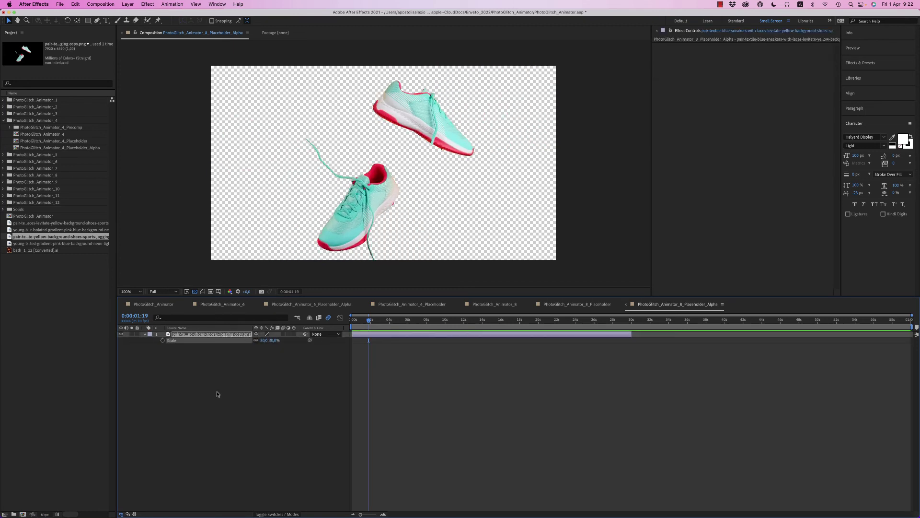
click(193, 339)
click(434, 380)
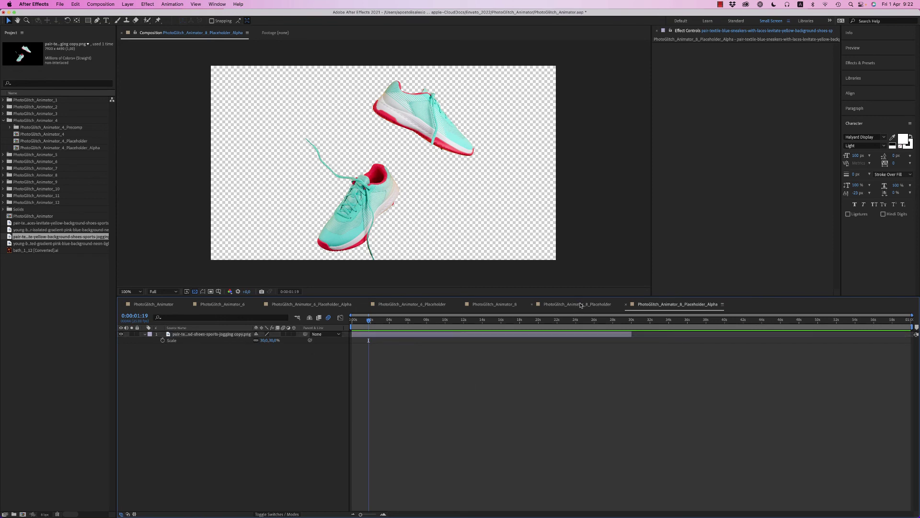
Swap the yellow-background sneaker photo into the PhotoGlitch_Animator_8_Placeholder comp.
click(581, 305)
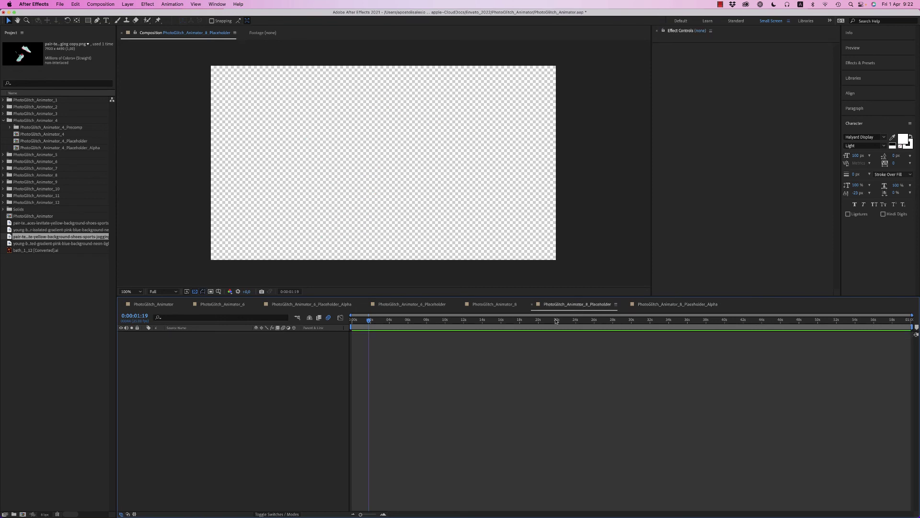
click(36, 231)
click(35, 224)
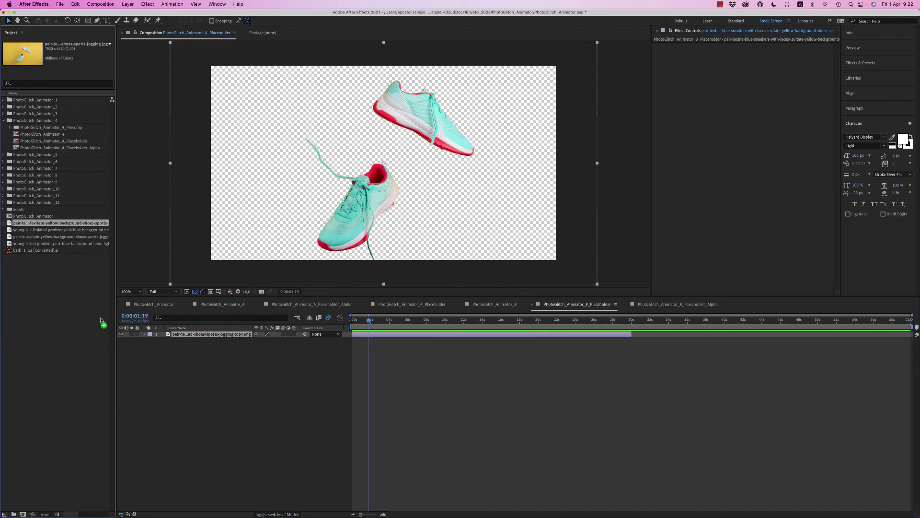
drag(222, 343, 222, 344)
Play and replay the PhotoGlitch_Animator_8 comp from the start to watch the yellow-background sneakers glitch.
click(470, 393)
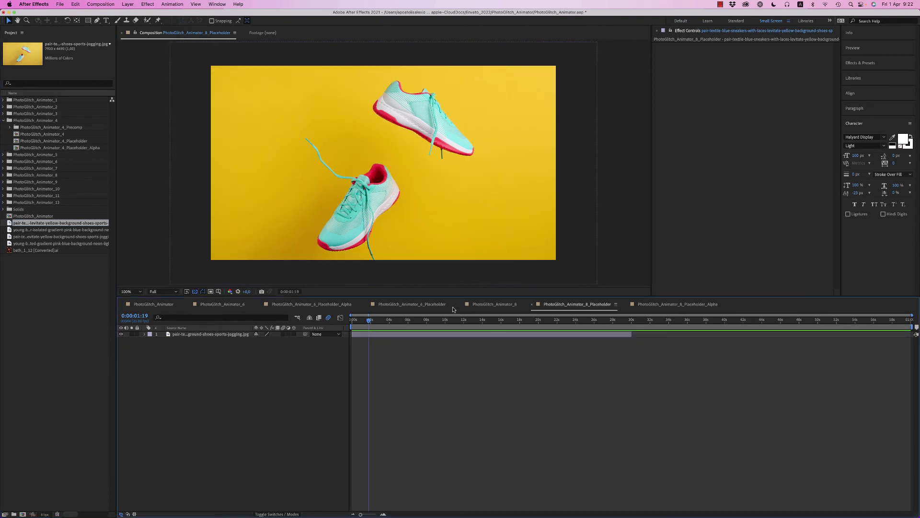
click(481, 305)
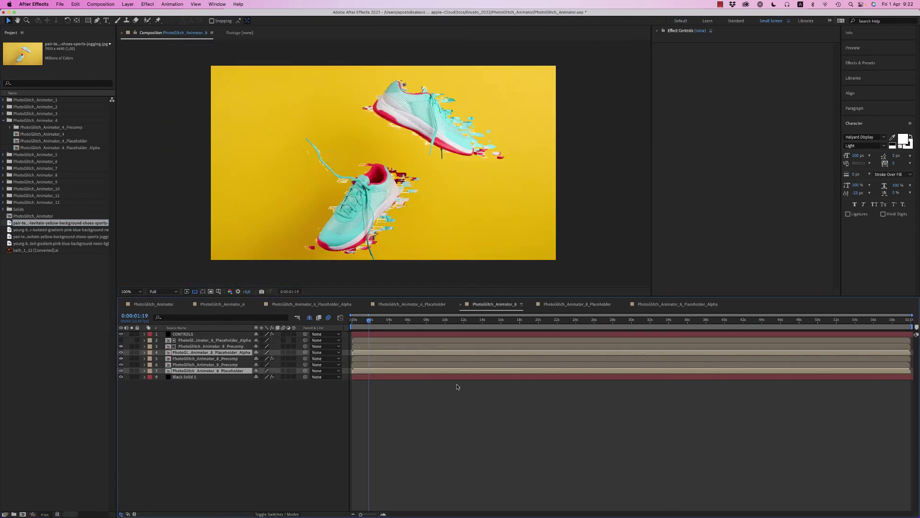
key(space)
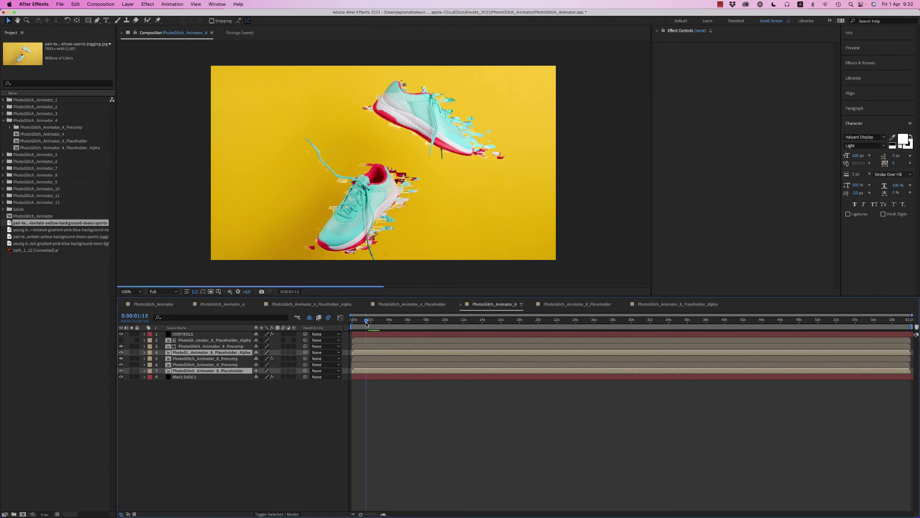
key(Home)
key(space)
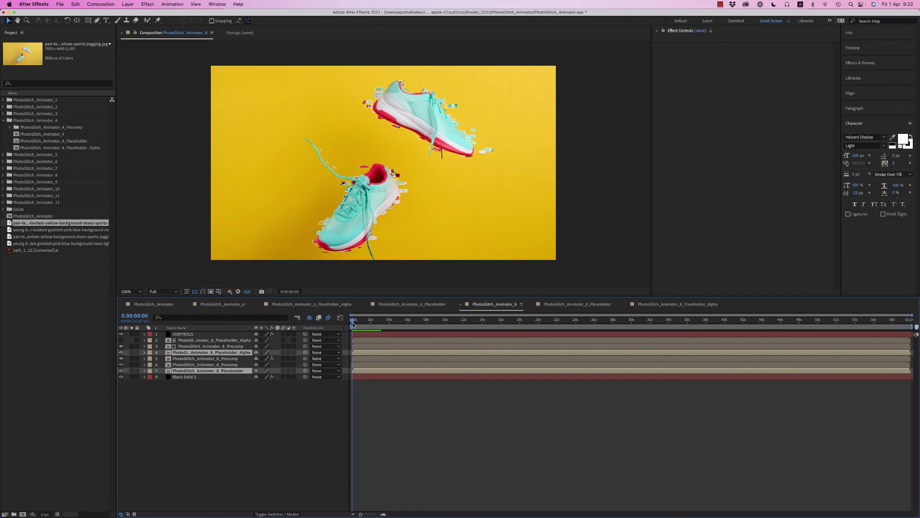
key(space)
key(space)
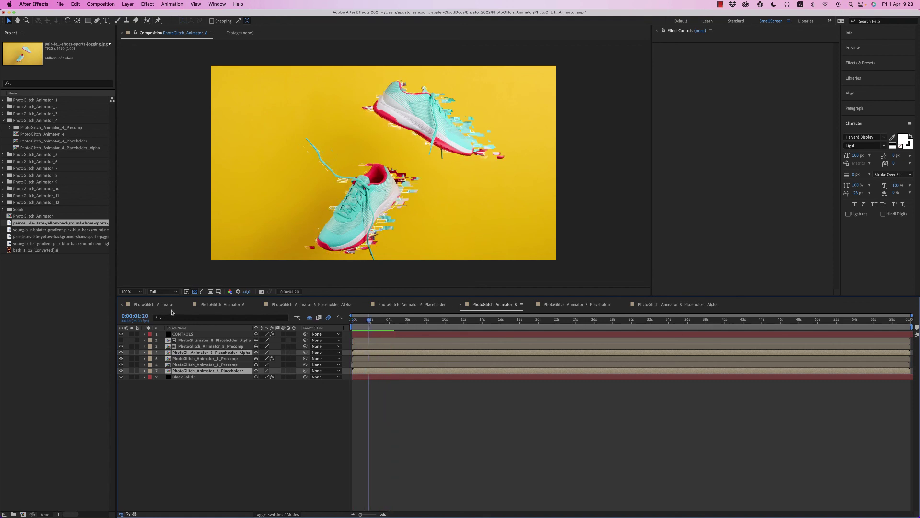
key(space)
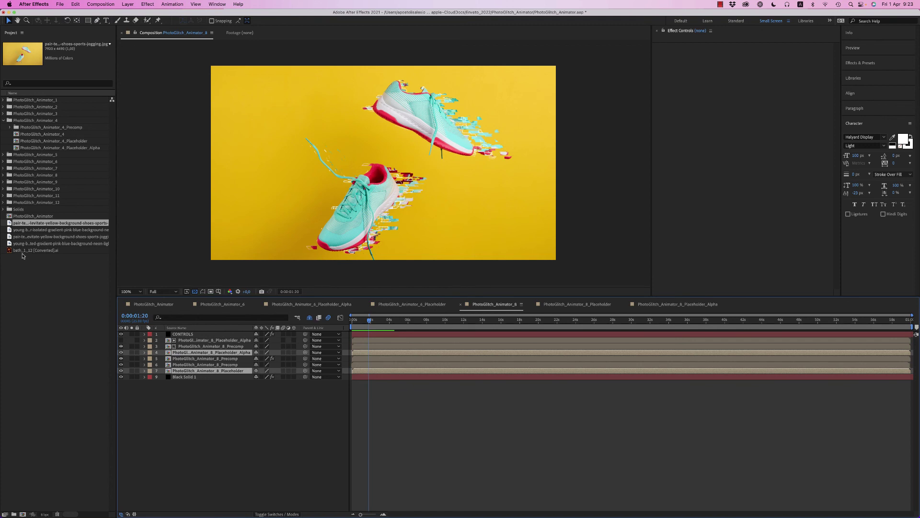
Browse the imported footage items, comparing the neon-background woman and yellow sneaker clips.
click(23, 230)
click(26, 237)
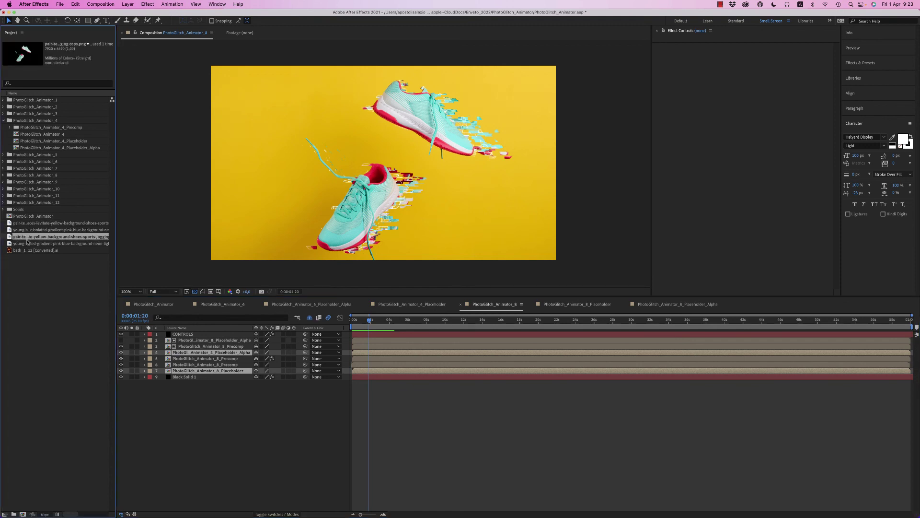
click(29, 244)
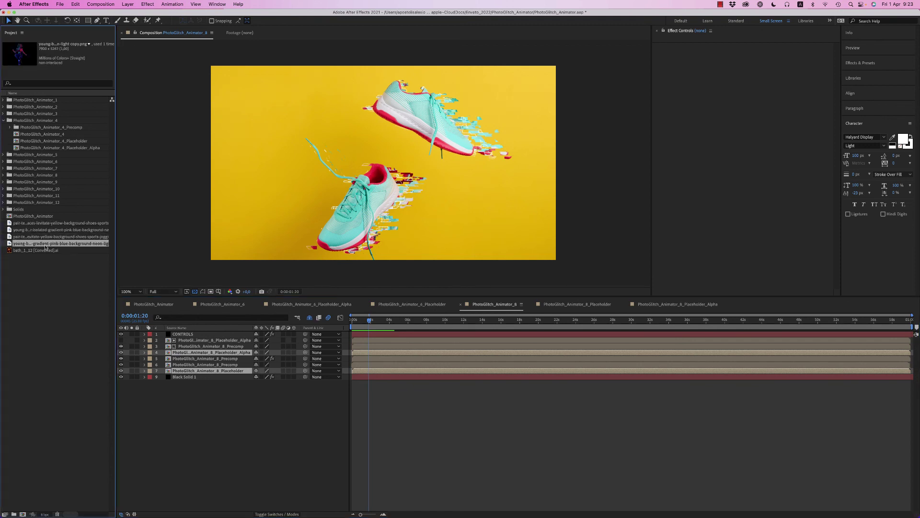
click(25, 223)
click(34, 231)
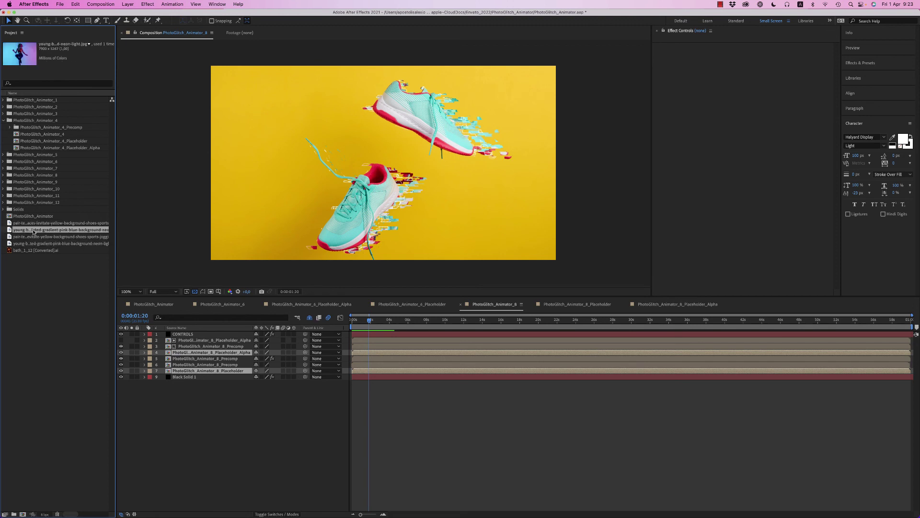
Open the neon-background woman footage in its viewer, then return to the PhotoGlitch_Animator_6 comp.
double_click(36, 231)
click(38, 237)
click(228, 304)
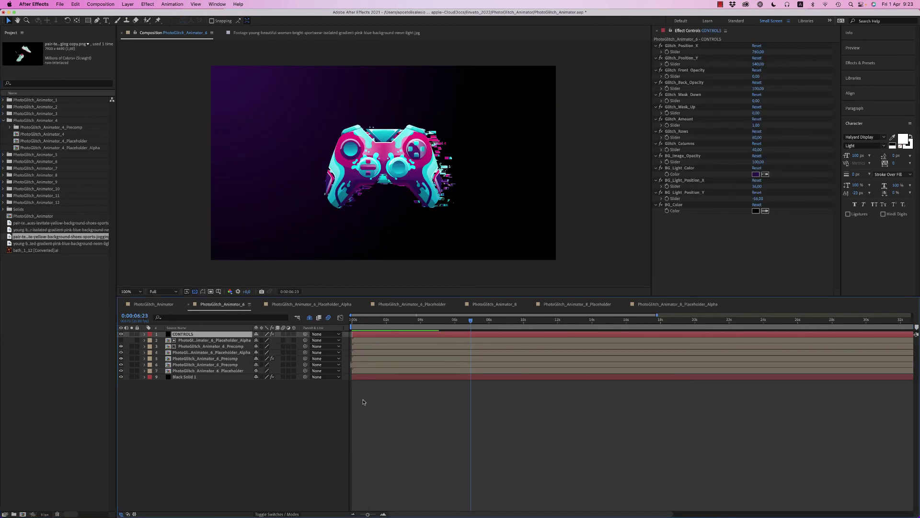